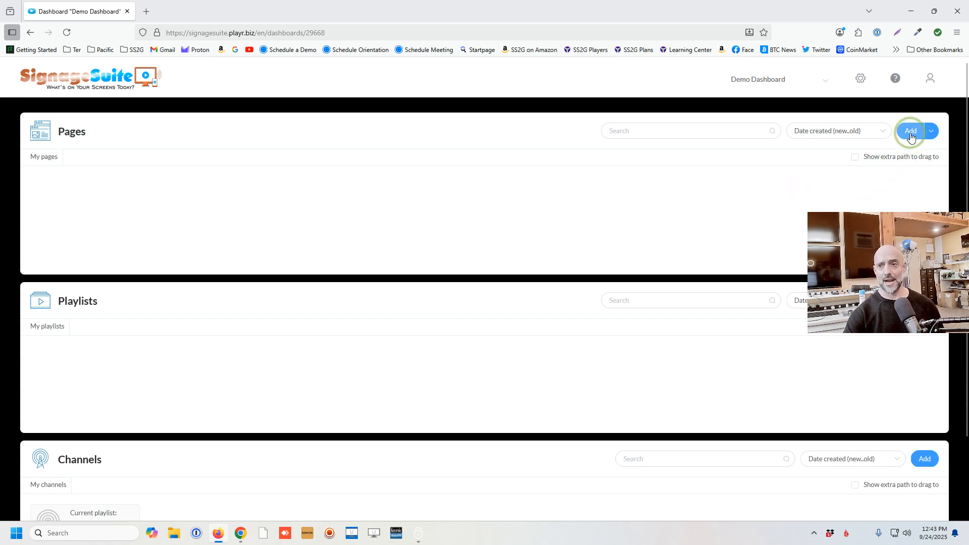
Add a blank page to the dashboard and look through the Retail (vertical) sample page collection.
{"action": "left_click", "coordinate": [911, 136]}
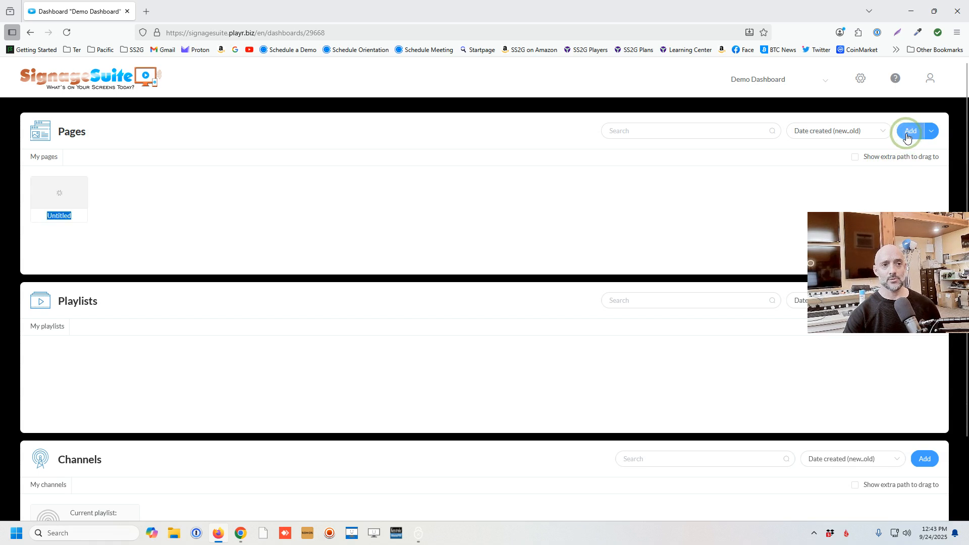
{"action": "left_click", "coordinate": [933, 135]}
{"action": "left_click", "coordinate": [903, 155]}
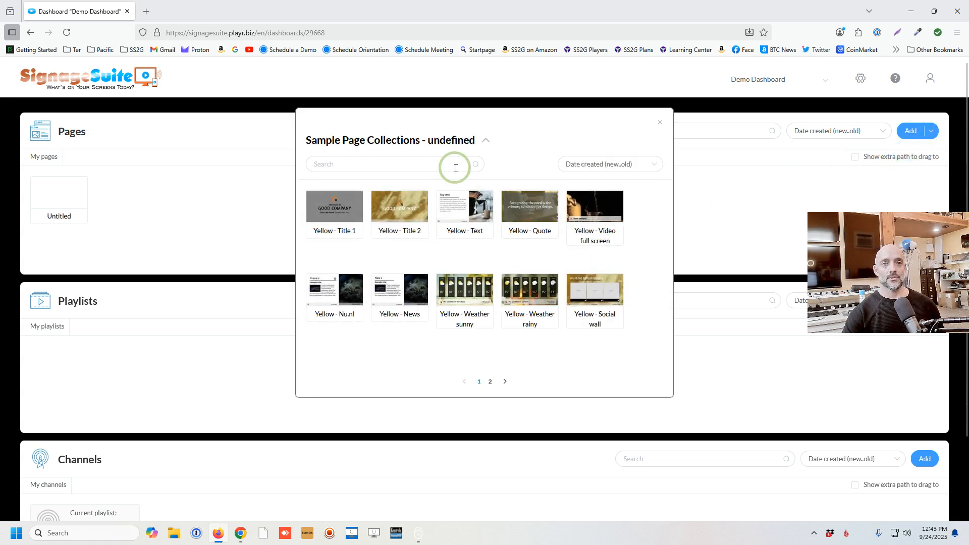
{"action": "left_click", "coordinate": [439, 140]}
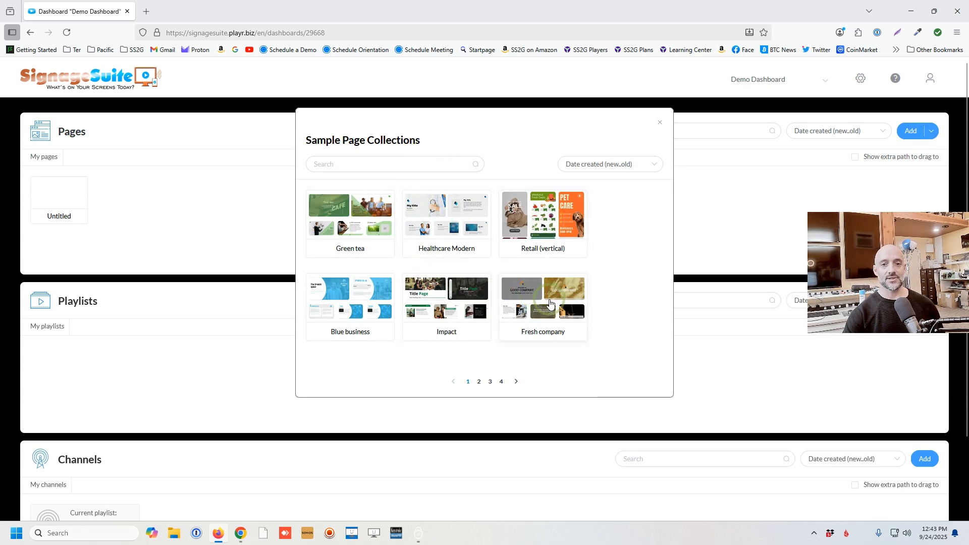
{"action": "left_click", "coordinate": [552, 223]}
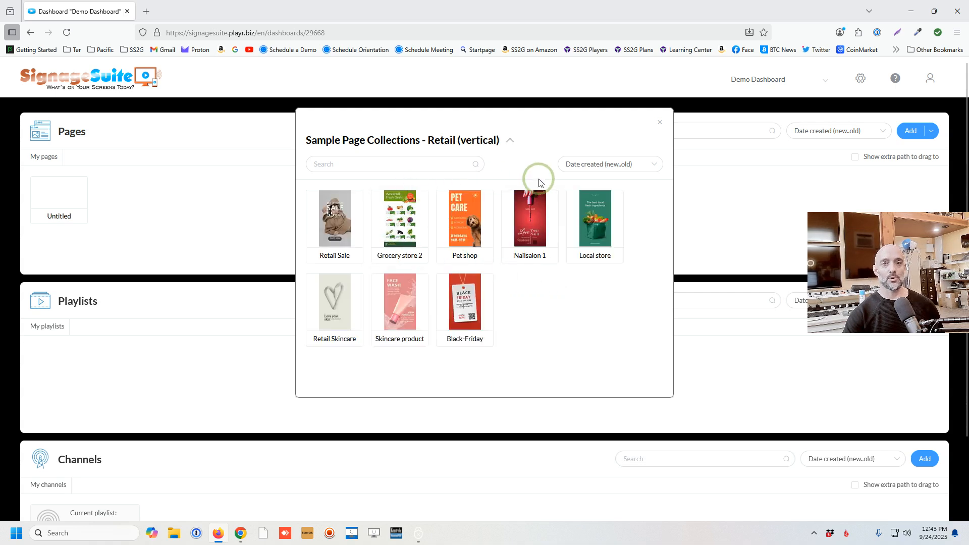
Add the Green - Title page from the Green tea sample collection to My pages.
{"action": "left_click", "coordinate": [460, 140]}
{"action": "left_click", "coordinate": [366, 218]}
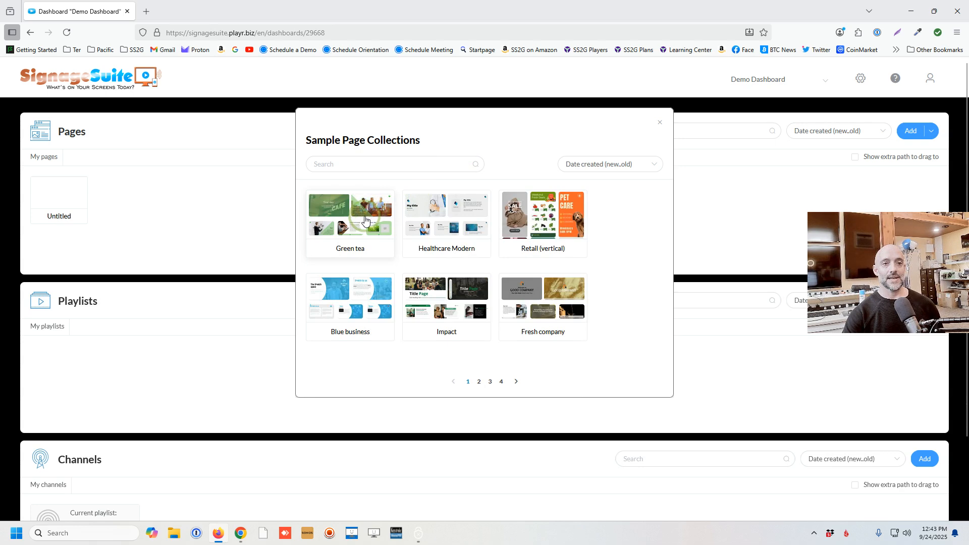
{"action": "left_click", "coordinate": [351, 278]}
{"action": "left_click", "coordinate": [340, 213]}
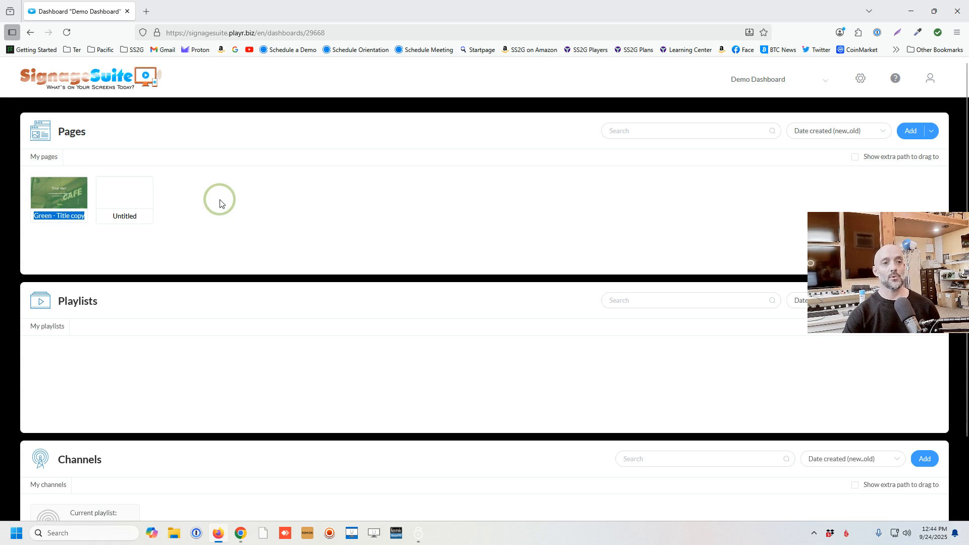
{"action": "left_click", "coordinate": [209, 191]}
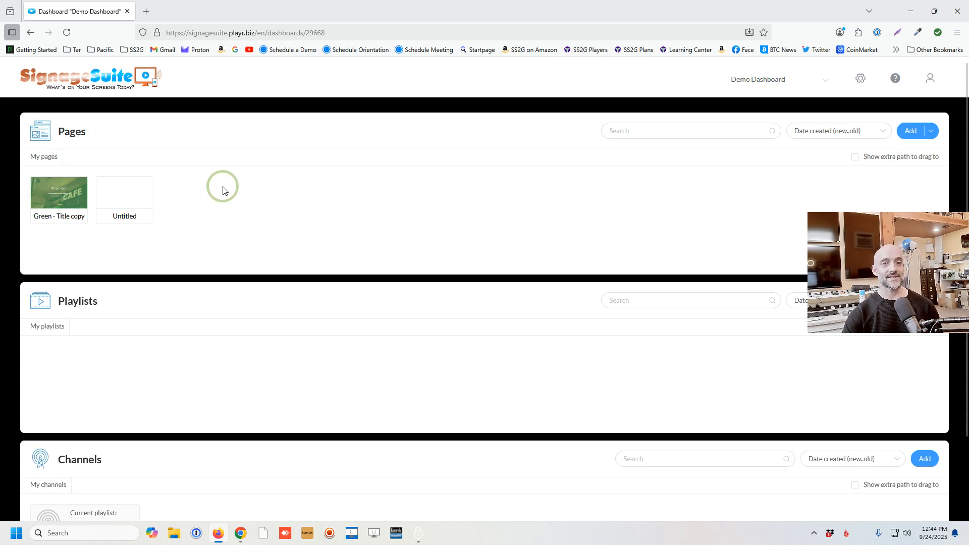
Open the blank Untitled page in the page designer and show its page properties.
{"action": "left_click", "coordinate": [124, 196]}
{"action": "left_click", "coordinate": [120, 237]}
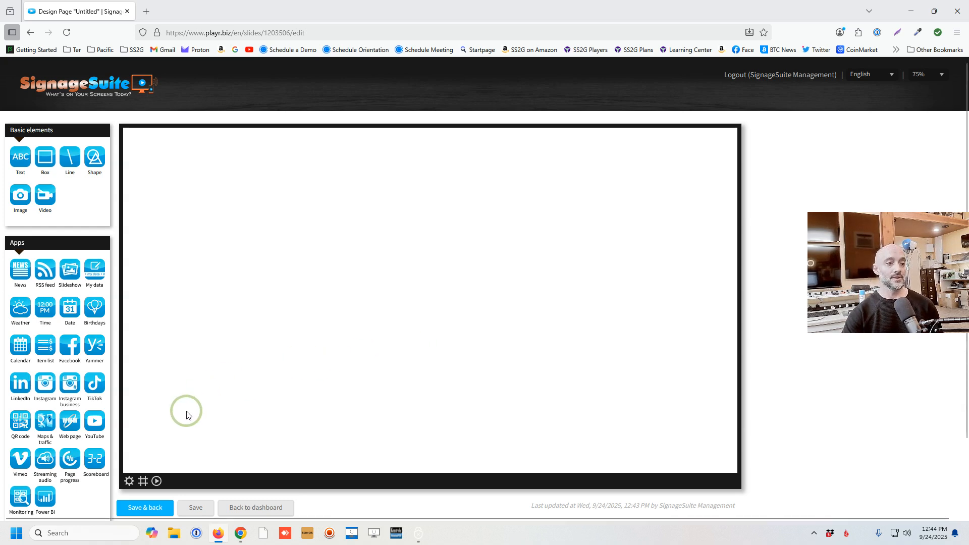
{"action": "left_click", "coordinate": [129, 481]}
Switch the page's ratio and orientation to Other, and return it to 16:9 (Horizontal).
{"action": "left_click", "coordinate": [65, 210]}
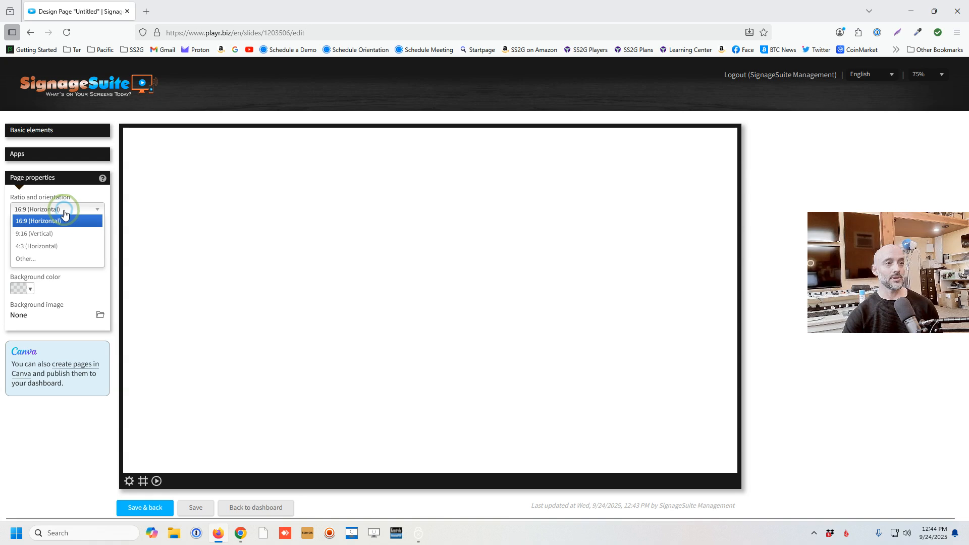
{"action": "left_click", "coordinate": [50, 260]}
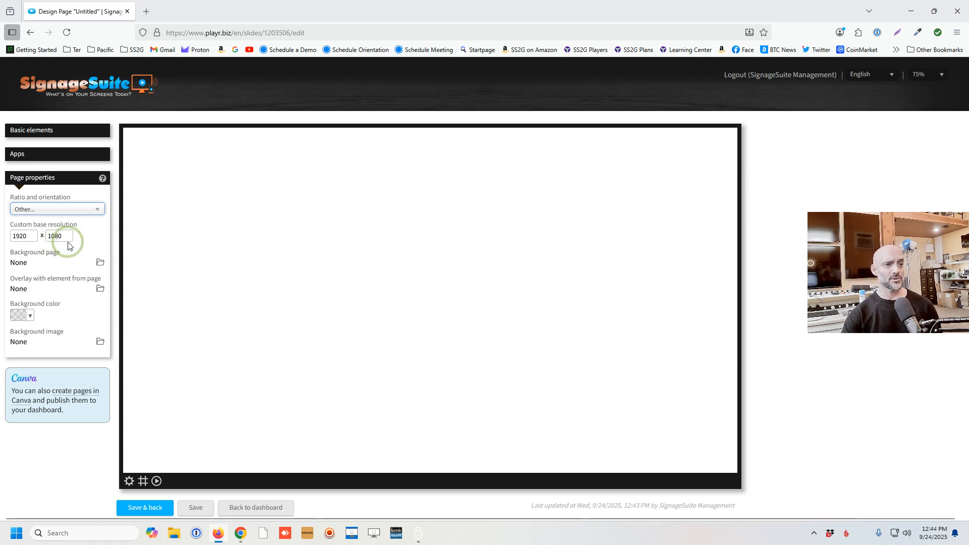
{"action": "left_click", "coordinate": [58, 209]}
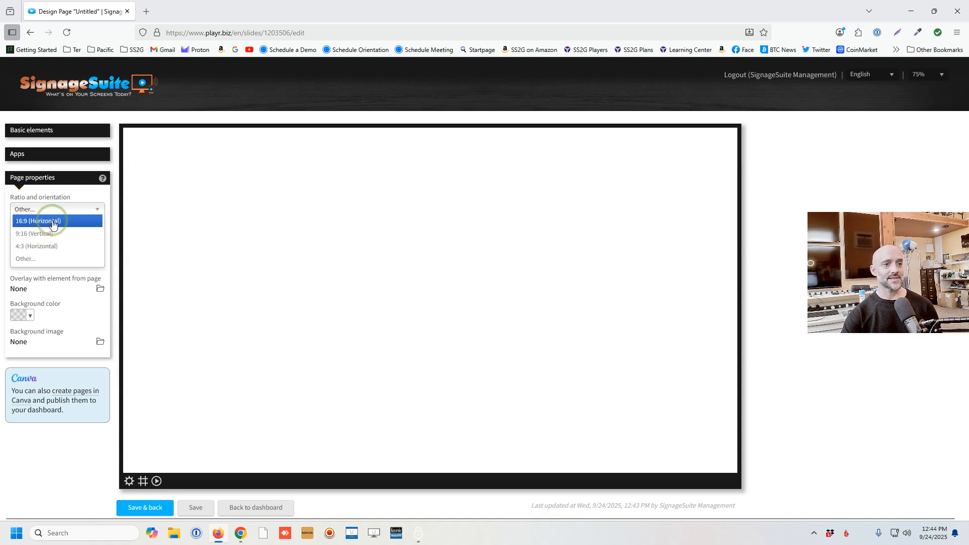
{"action": "left_click", "coordinate": [52, 222]}
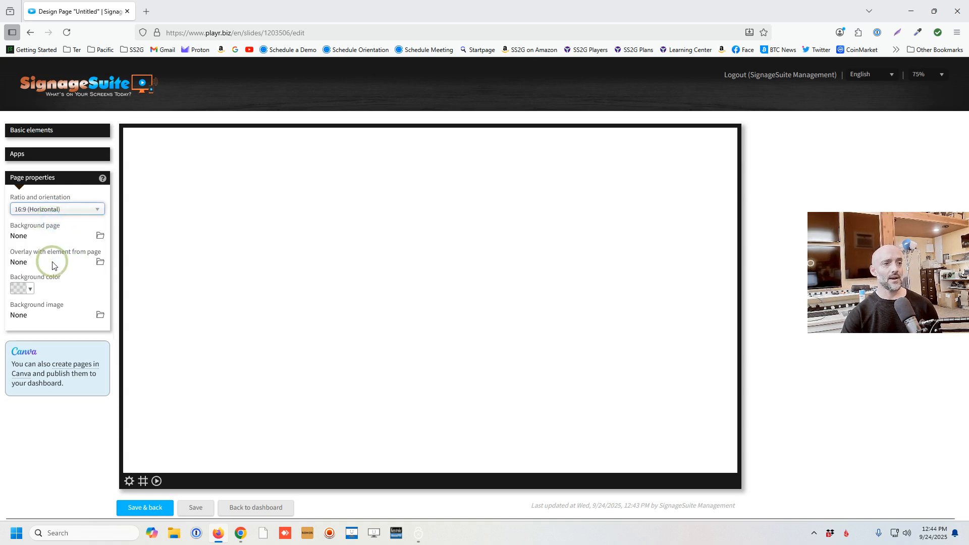
Set the page's background color to the blue company color #277bd6.
{"action": "left_click", "coordinate": [30, 290]}
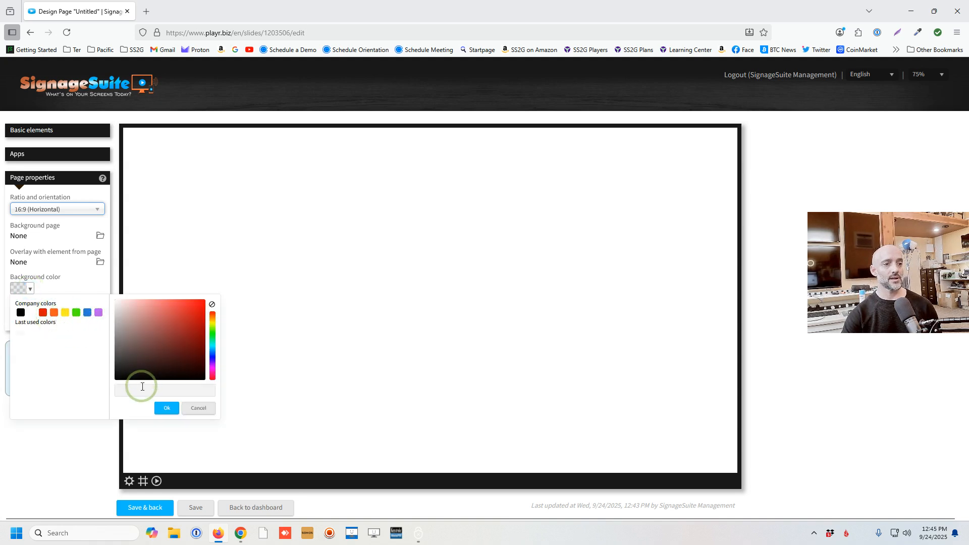
{"action": "left_click", "coordinate": [87, 312]}
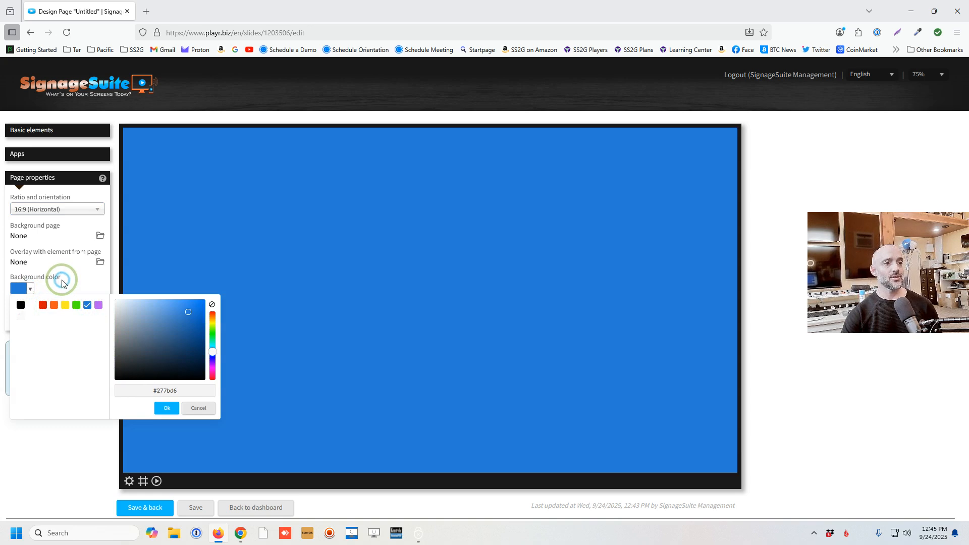
{"action": "left_click", "coordinate": [165, 407]}
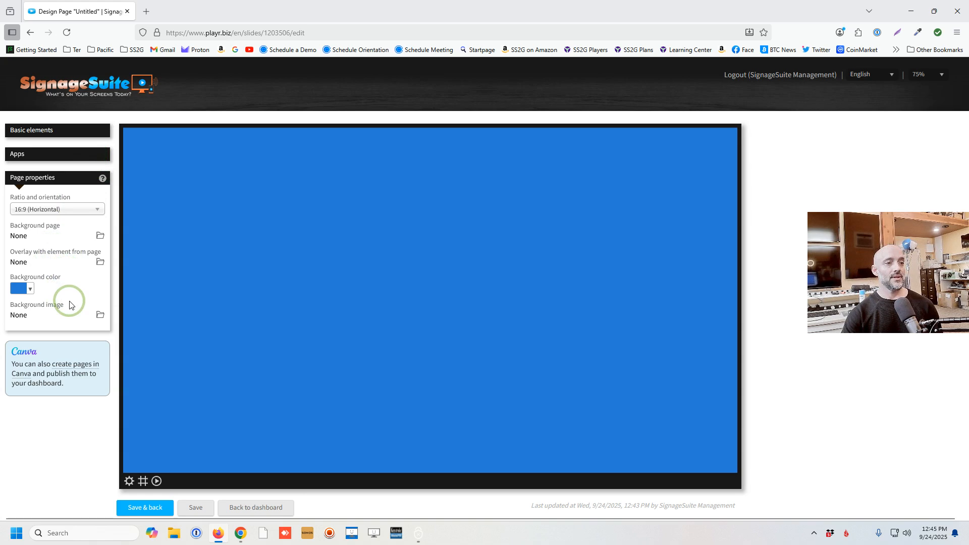
Search Unsplash for "chalk board" and set a dark chalkboard photo as the page's background image.
{"action": "left_click", "coordinate": [100, 315]}
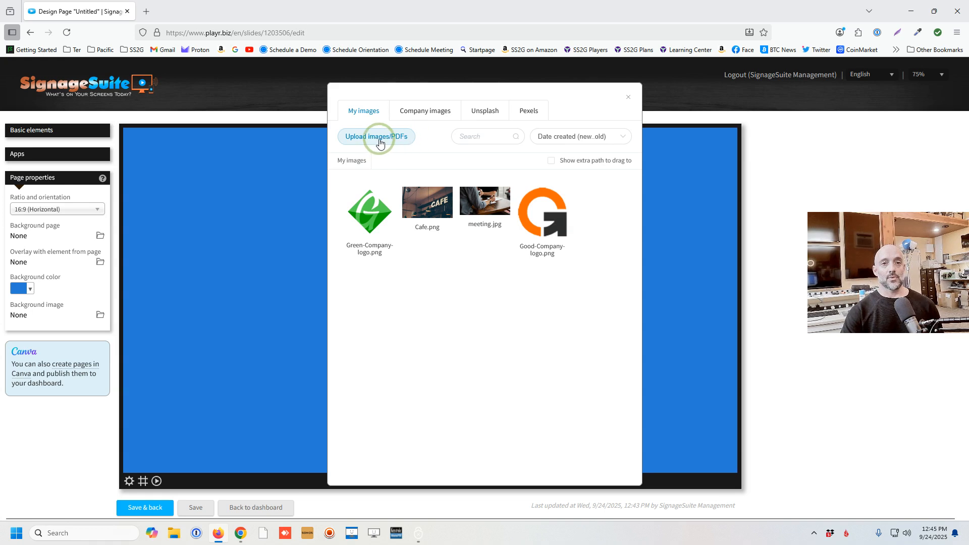
{"action": "left_click", "coordinate": [488, 112]}
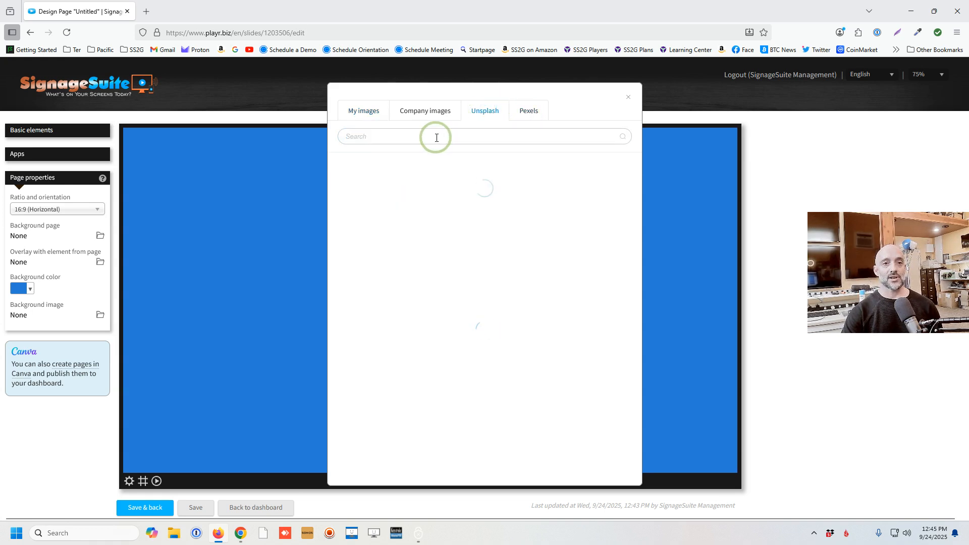
{"action": "left_click", "coordinate": [435, 138]}
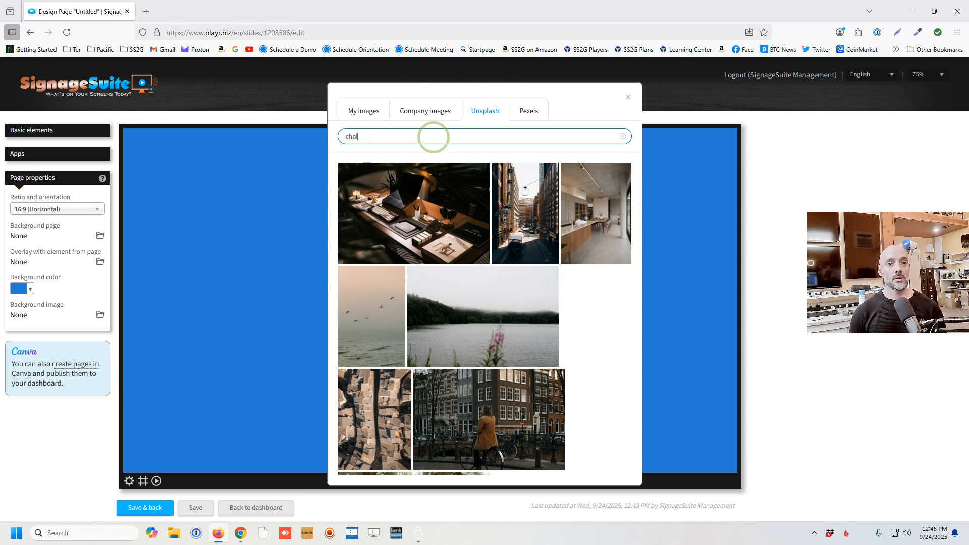
{"action": "type", "text": "chalk board"}
{"action": "key", "text": "Return"}
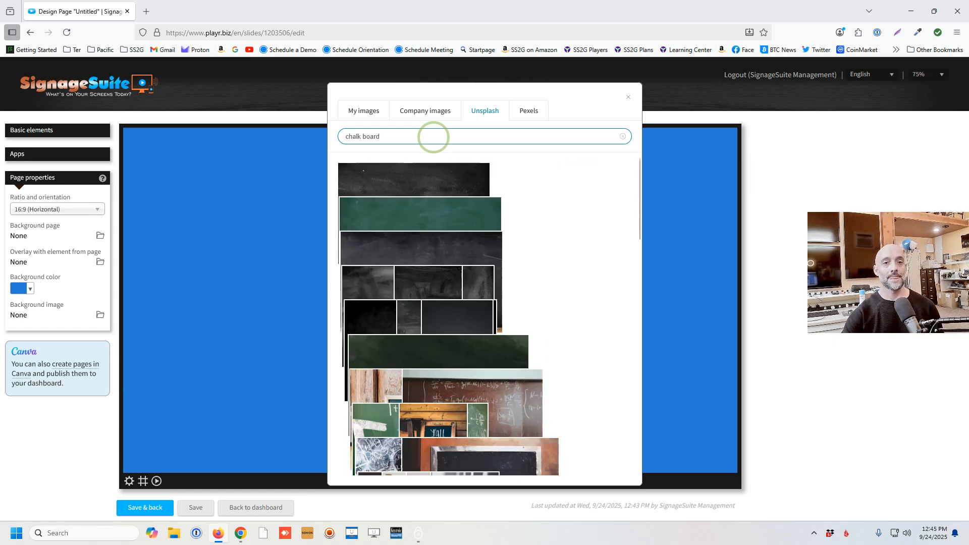
{"action": "left_click", "coordinate": [434, 240]}
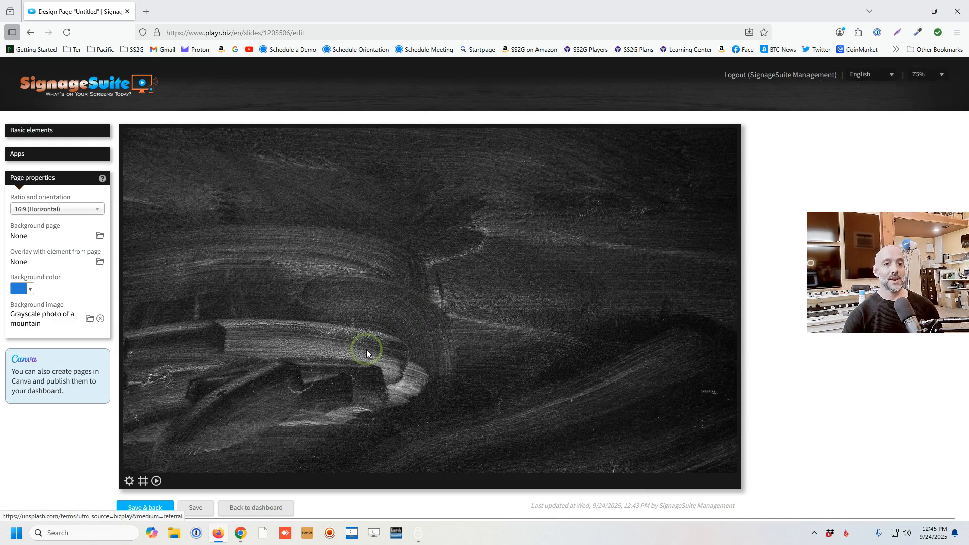
Add an Item list app element to the page.
{"action": "left_click", "coordinate": [63, 130]}
{"action": "left_click", "coordinate": [79, 242]}
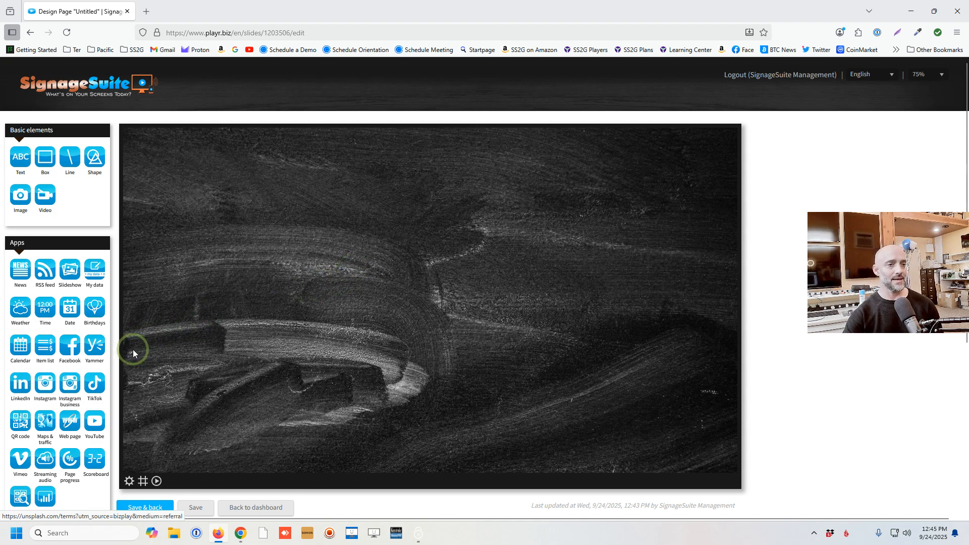
{"action": "left_click", "coordinate": [49, 352]}
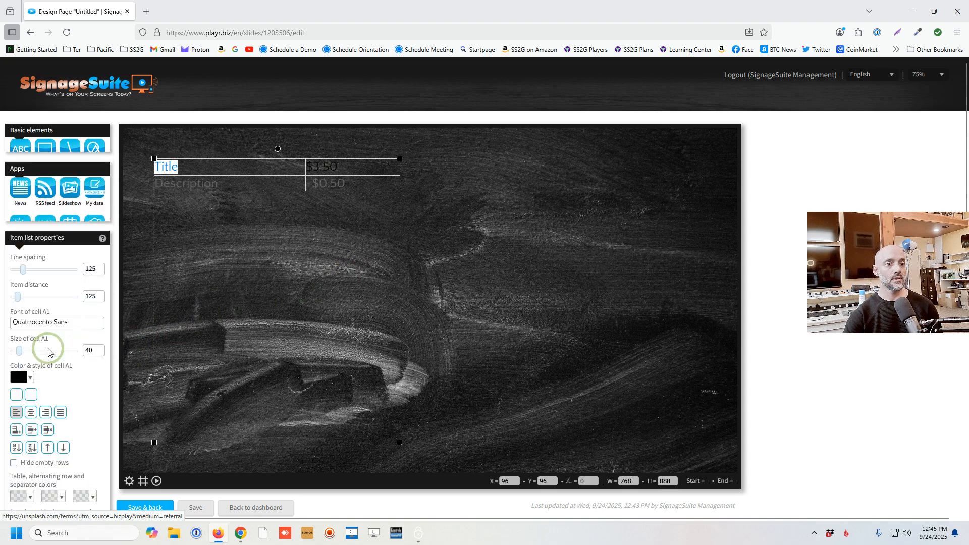
Set the item list's Title cell to white text in the Anton font.
{"action": "left_click", "coordinate": [193, 173]}
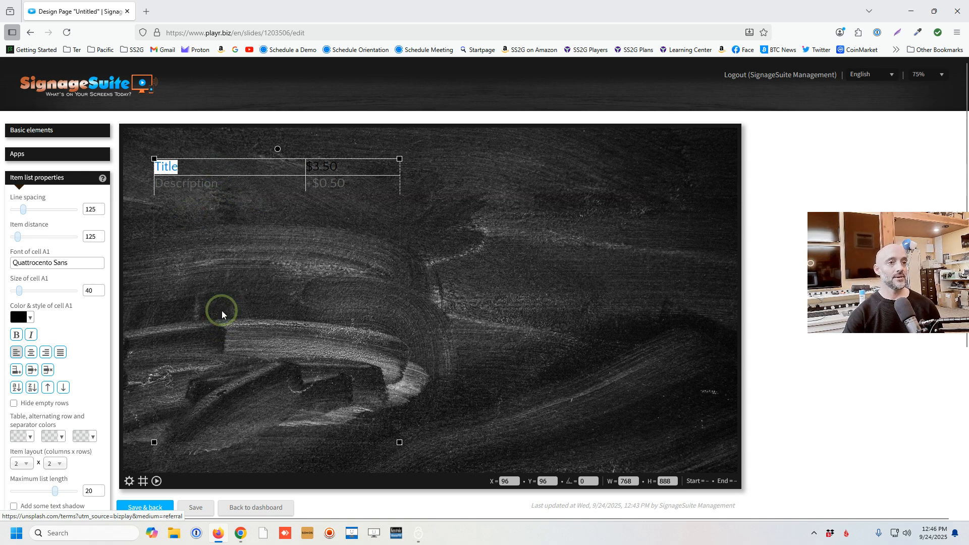
{"action": "left_click", "coordinate": [28, 318]}
{"action": "left_click", "coordinate": [32, 341]}
{"action": "left_click", "coordinate": [159, 449]}
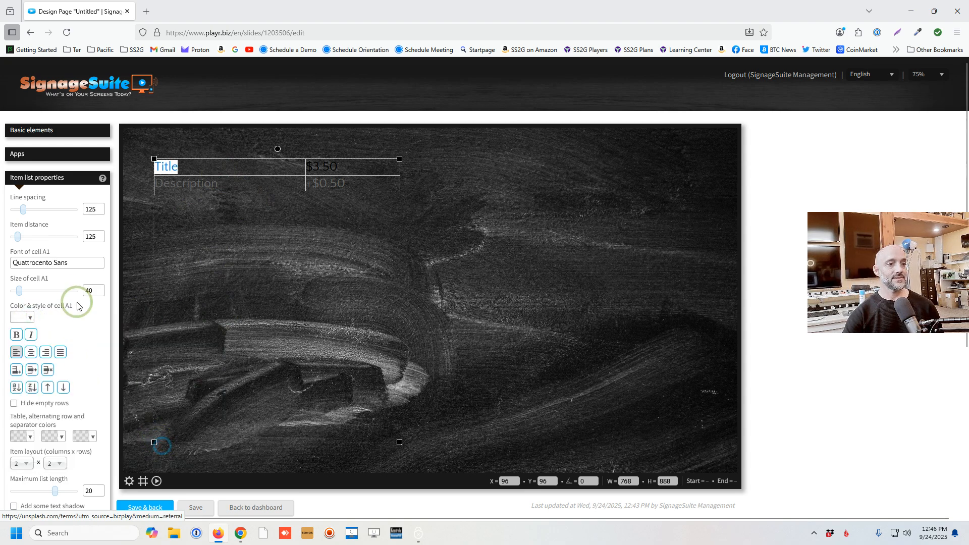
{"action": "left_click", "coordinate": [65, 262]}
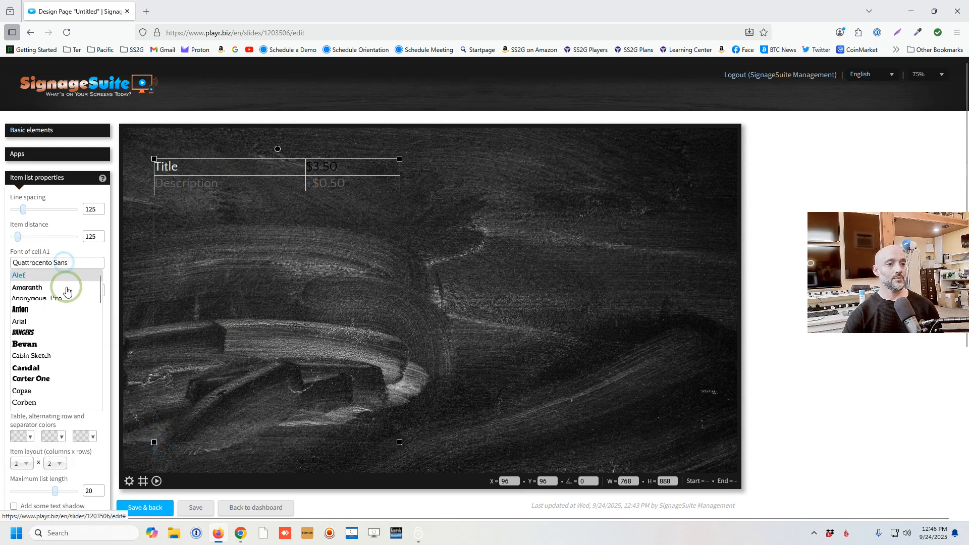
{"action": "left_click", "coordinate": [49, 310]}
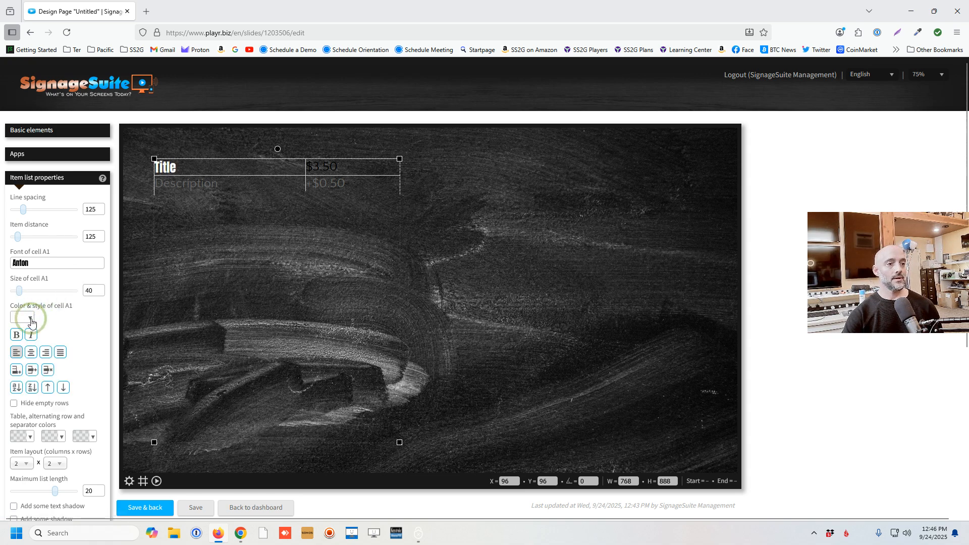
Make the $3.50 price cell bold with white text.
{"action": "left_click", "coordinate": [335, 170]}
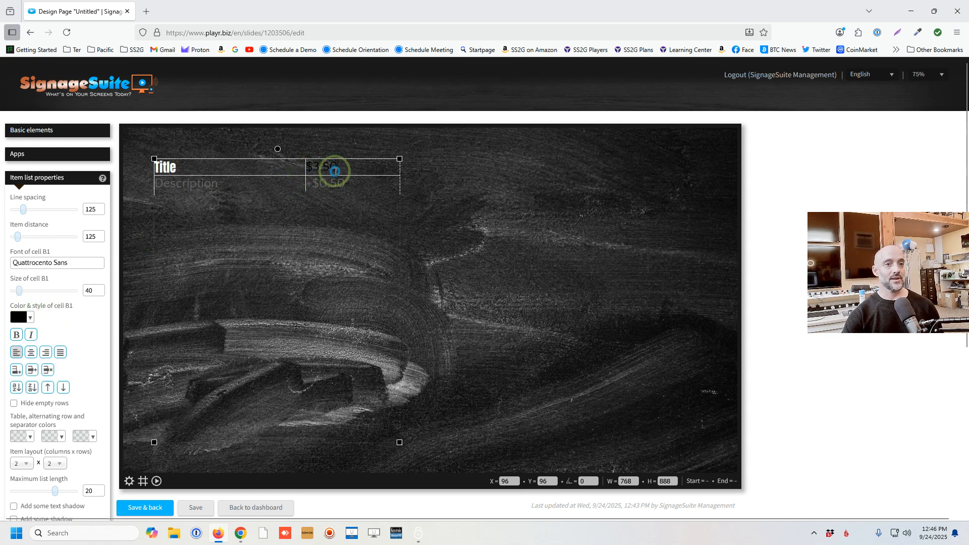
{"action": "left_click", "coordinate": [16, 332]}
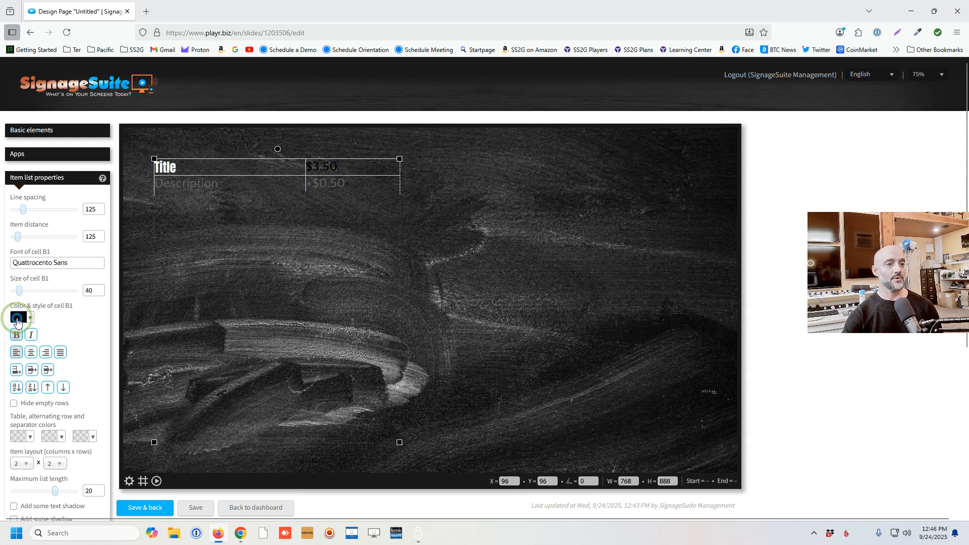
{"action": "left_click", "coordinate": [21, 317]}
{"action": "left_click", "coordinate": [32, 341]}
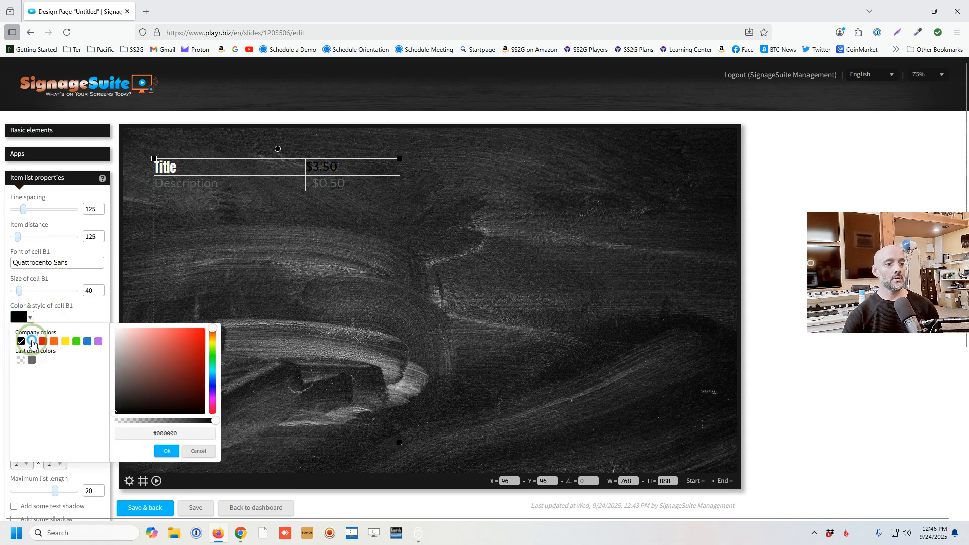
{"action": "left_click", "coordinate": [166, 451]}
Set the Description cell's text color to white.
{"action": "left_click", "coordinate": [176, 185]}
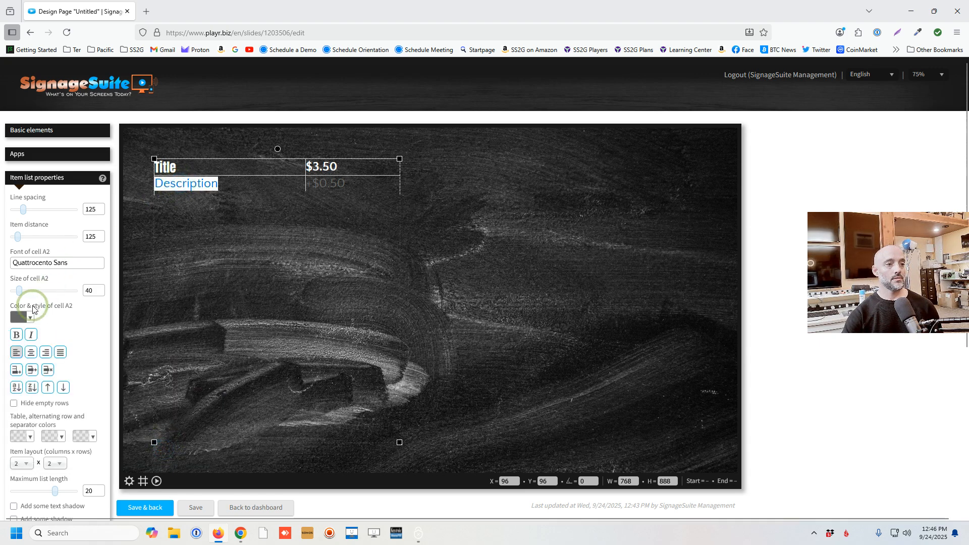
{"action": "left_click", "coordinate": [20, 317]}
{"action": "left_click", "coordinate": [35, 342]}
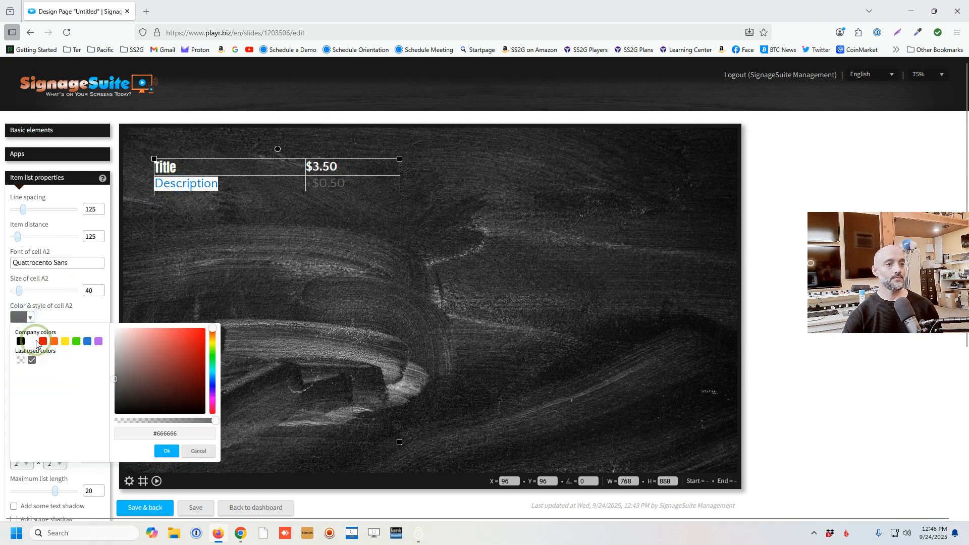
{"action": "left_click", "coordinate": [165, 446]}
Set the +$0.50 surcharge cell's text color to white.
{"action": "left_click", "coordinate": [343, 183]}
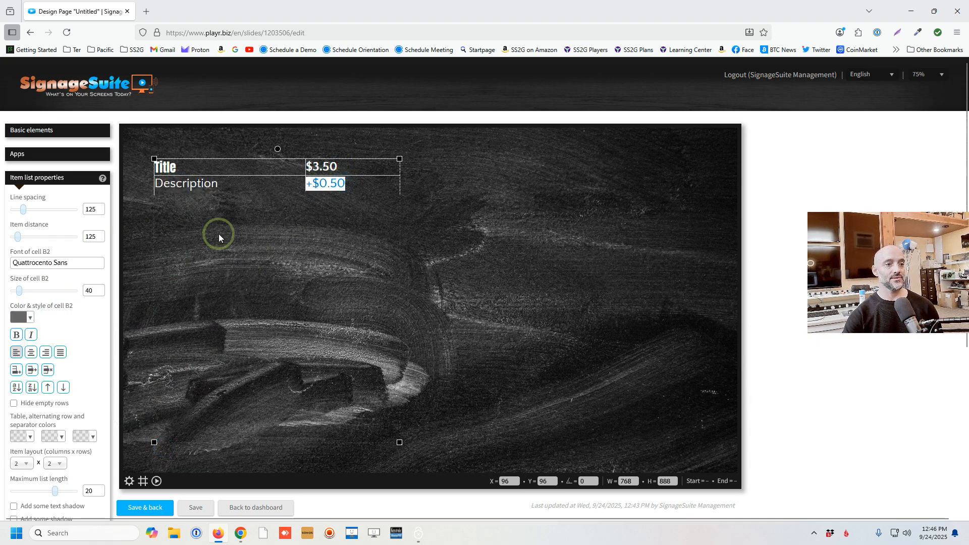
{"action": "left_click", "coordinate": [20, 317]}
{"action": "left_click", "coordinate": [32, 341]}
{"action": "left_click", "coordinate": [164, 452]}
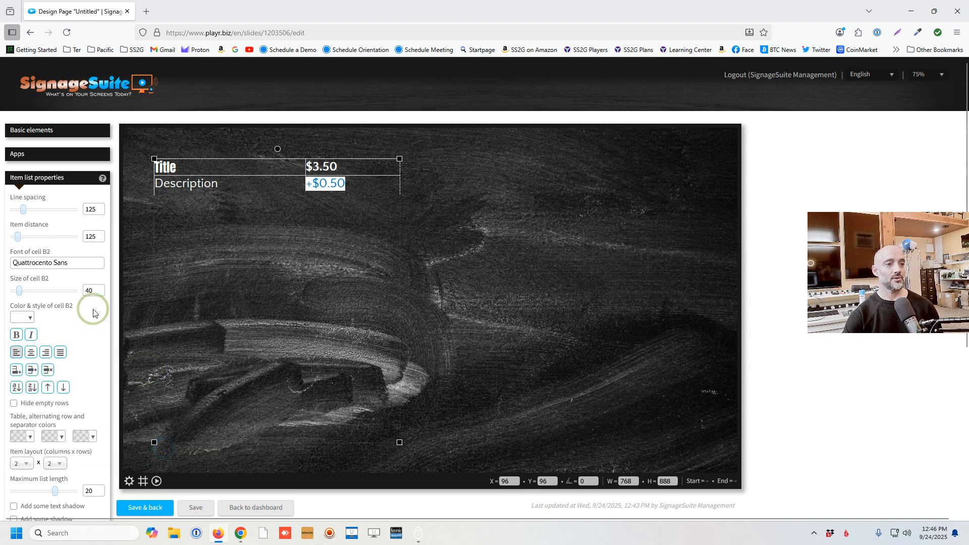
Fill the first menu entry with the title Item 1, the price 4.00 and the description "it tastes great".
{"action": "left_click", "coordinate": [180, 170]}
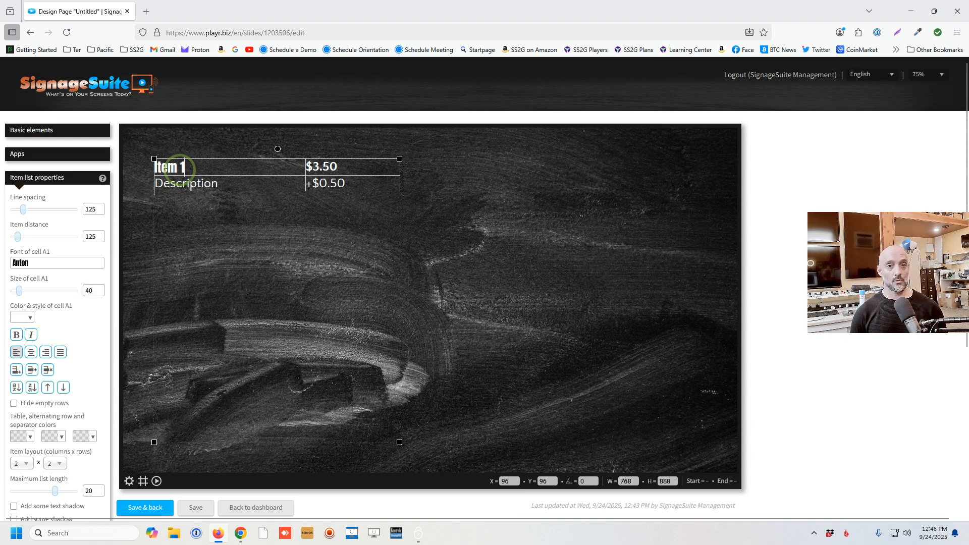
{"action": "key", "text": "Tab"}
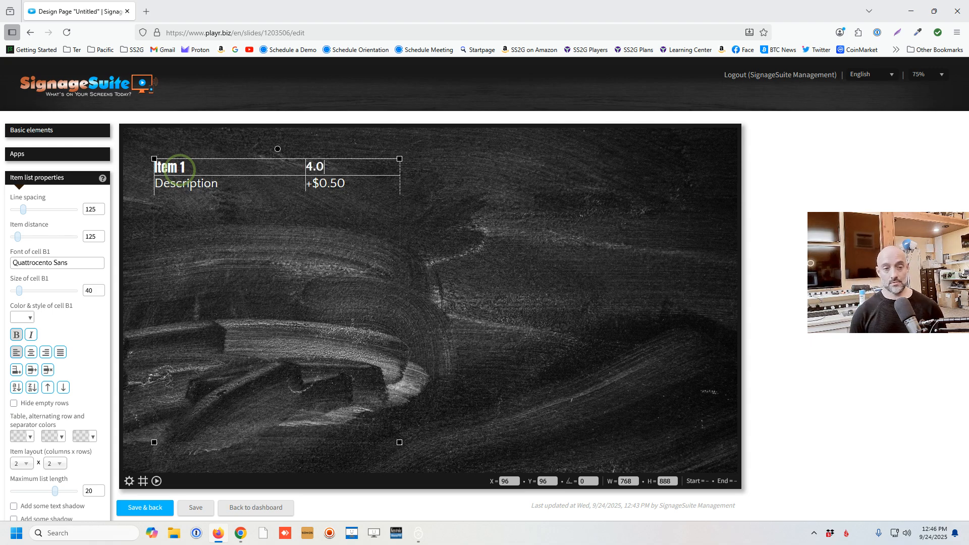
{"action": "key", "text": "Tab"}
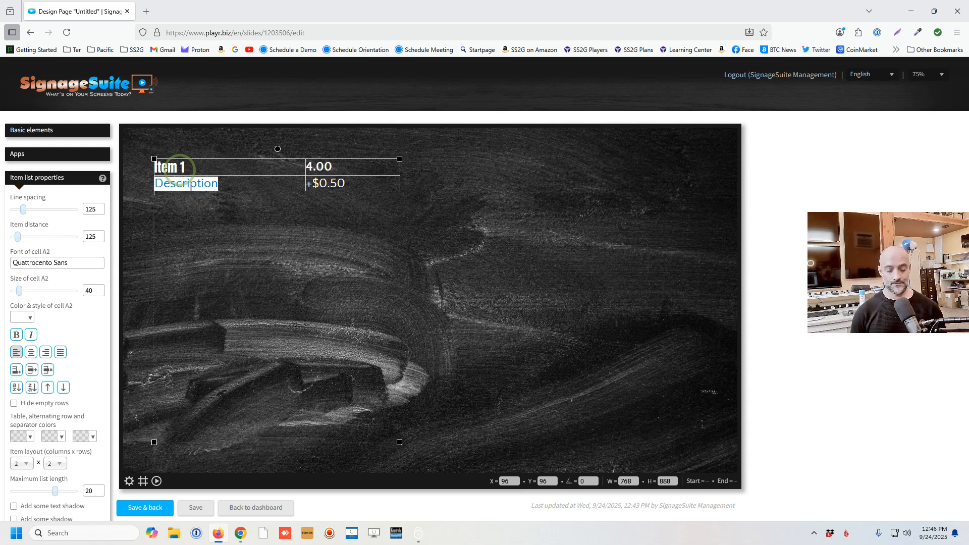
{"action": "type", "text": "it tastes great"}
{"action": "key", "text": "Tab"}
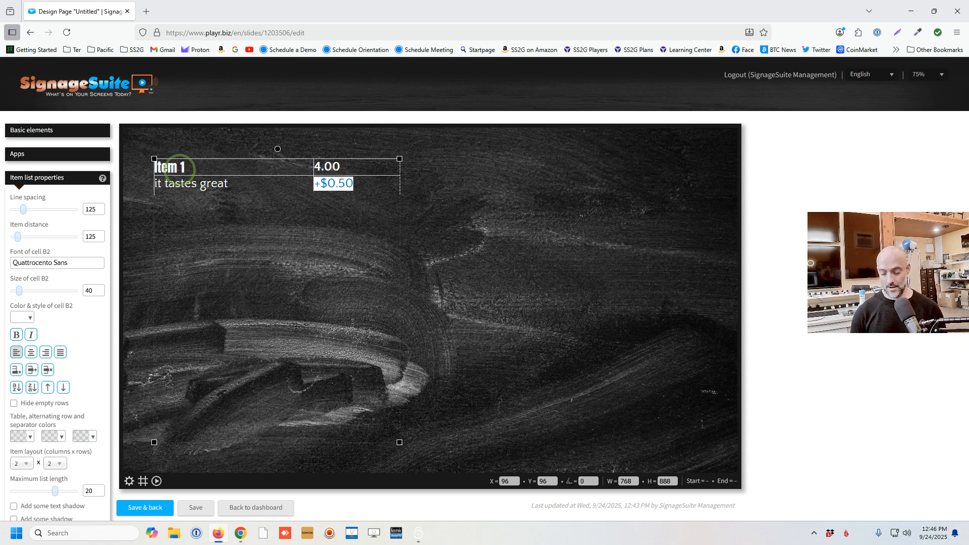
Clear the first entry's surcharge cell and add a second entry titled Item 2 with the price 5.00.
{"action": "type", "text": "0"}
{"action": "key", "text": "Tab"}
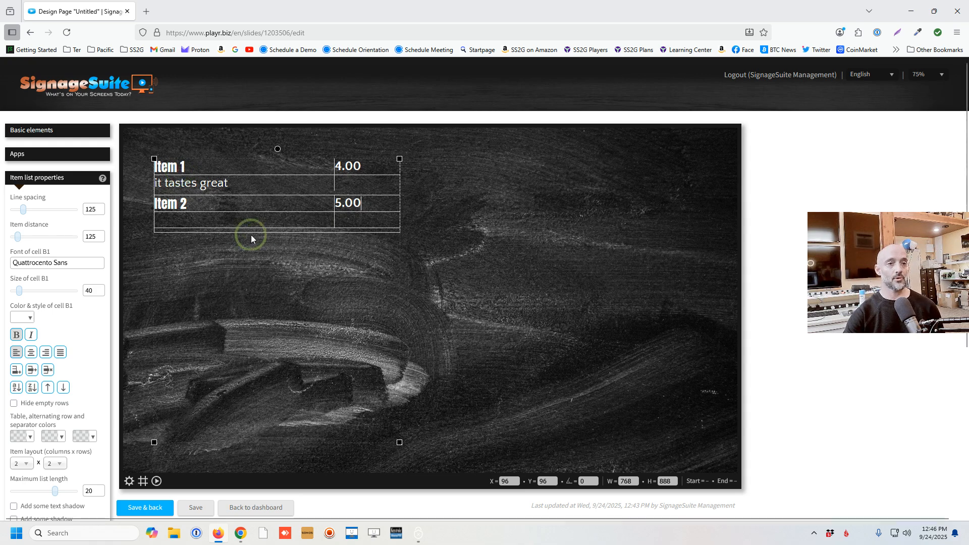
{"action": "left_click", "coordinate": [443, 247]}
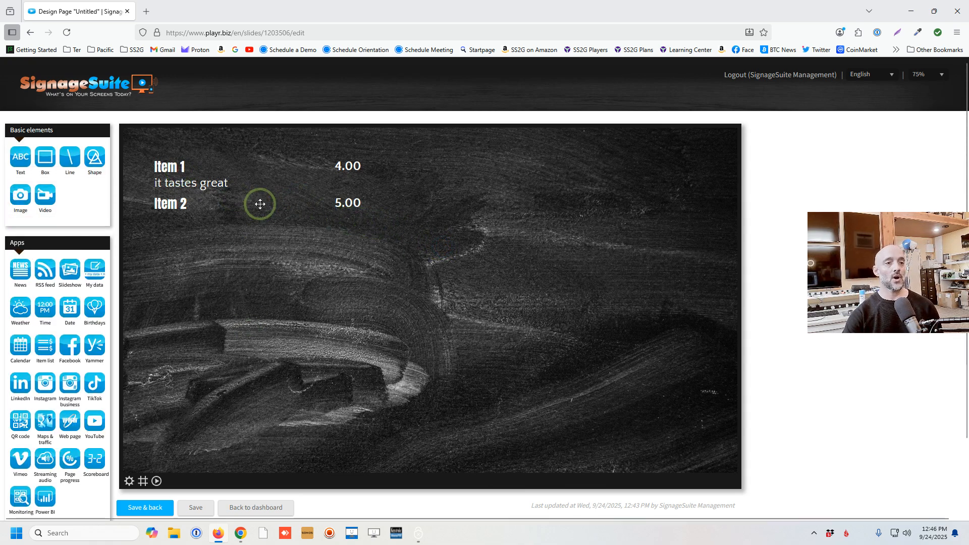
Move the item list closer to the page's upper-left corner, at about X 54, Y 69.
{"action": "mouse_move", "coordinate": [313, 202]}
{"action": "left_mouse_down"}
{"action": "mouse_move", "coordinate": [304, 221]}
{"action": "mouse_move", "coordinate": [296, 193]}
{"action": "mouse_move", "coordinate": [298, 202]}
{"action": "left_mouse_up"}
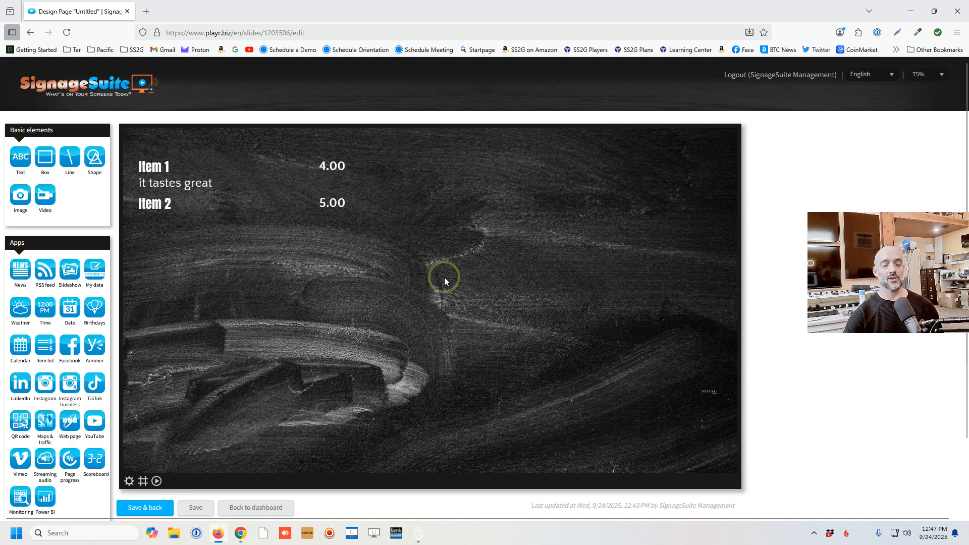
{"action": "left_click_drag", "start_coordinate": [263, 214], "coordinate": [266, 207]}
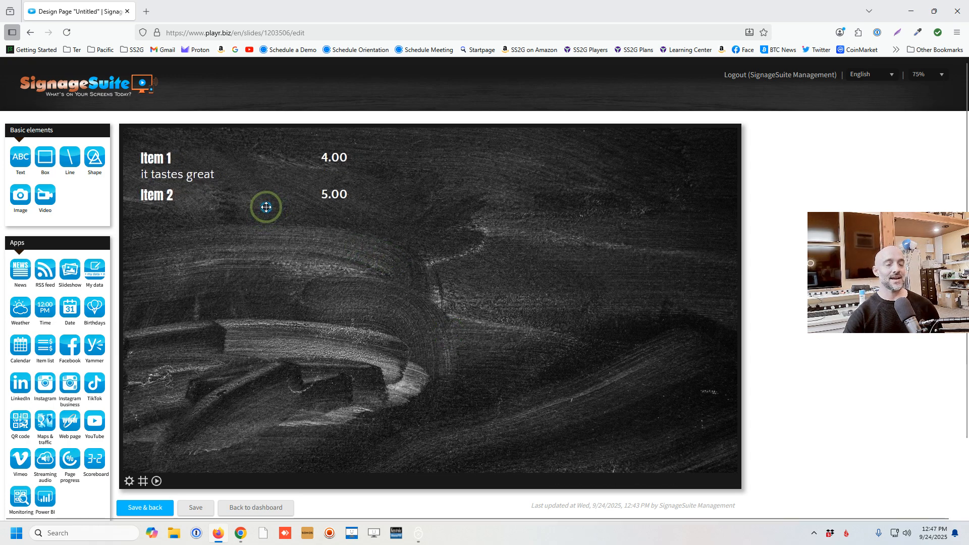
Add the image Green-Company-logo.png to the page, shrink it and place it in the page's upper-right corner.
{"action": "left_click", "coordinate": [19, 200]}
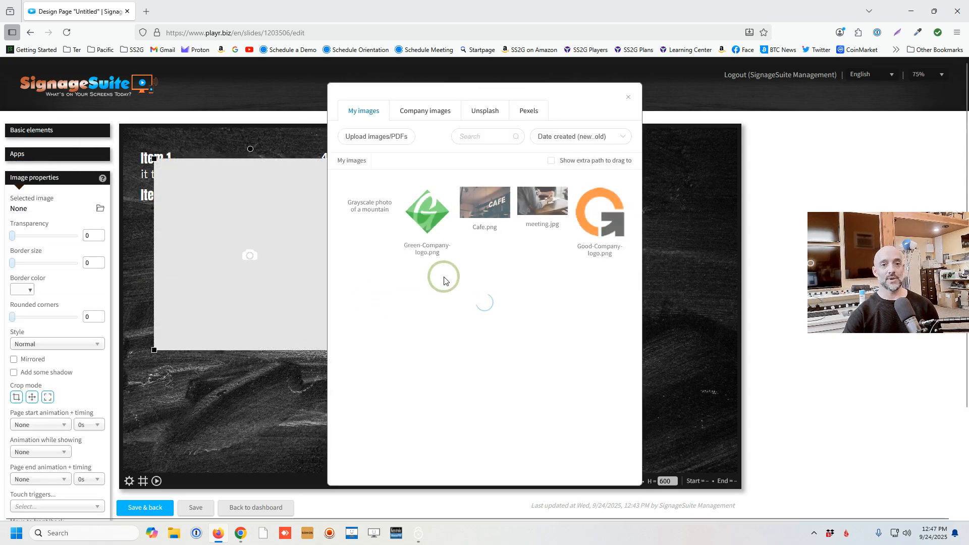
{"action": "left_click", "coordinate": [427, 219]}
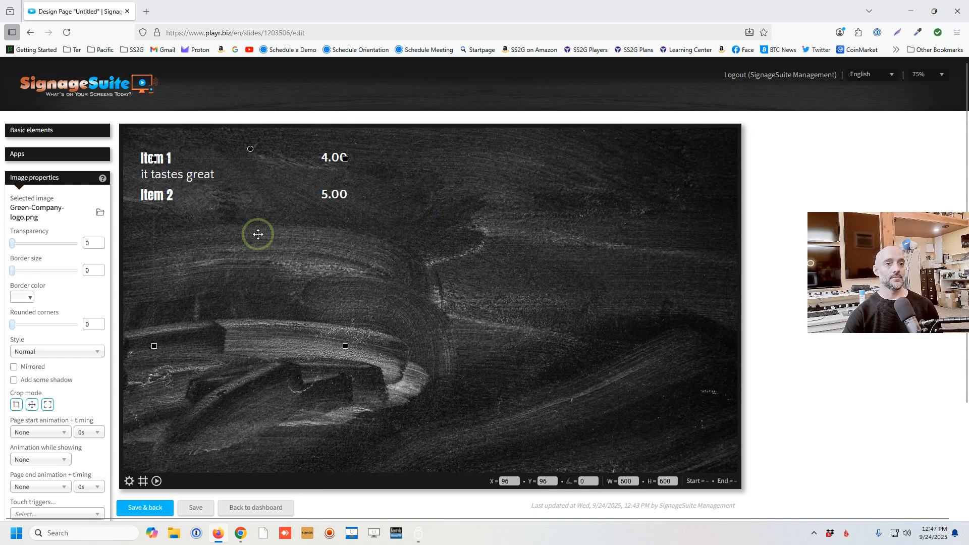
{"action": "left_click_drag", "start_coordinate": [154, 160], "coordinate": [255, 270]}
{"action": "left_click_drag", "start_coordinate": [341, 292], "coordinate": [727, 168]}
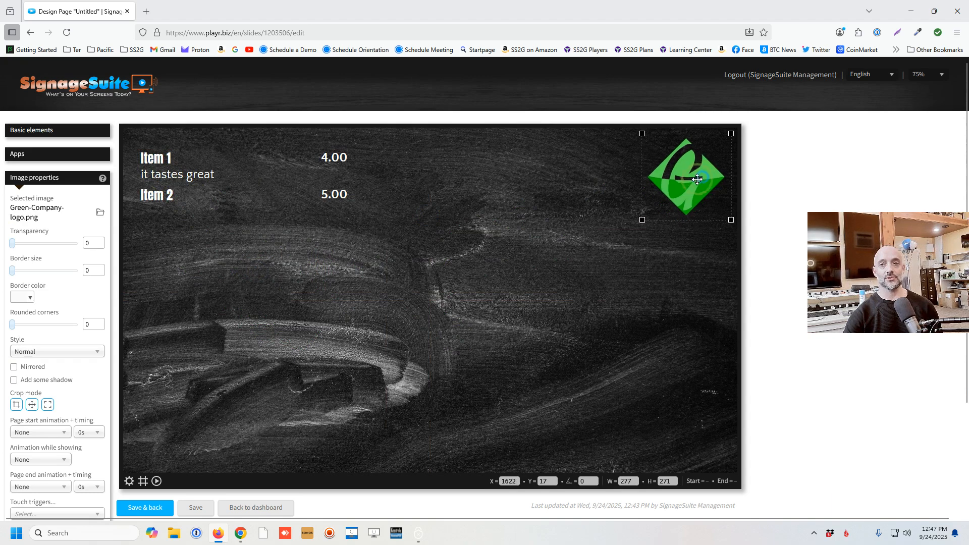
{"action": "left_click_drag", "start_coordinate": [646, 220], "coordinate": [651, 202]}
{"action": "left_click", "coordinate": [550, 215]}
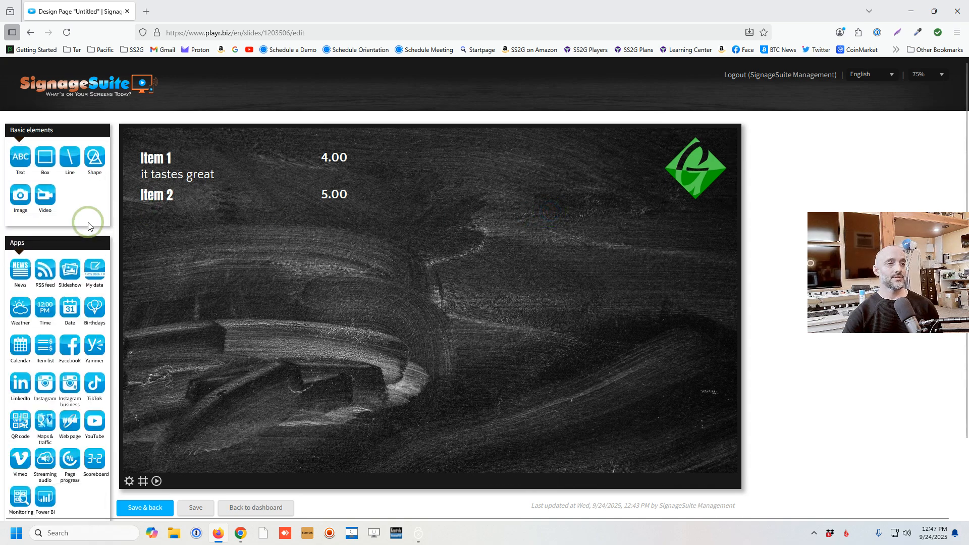
Add a video element and search the Pexels library for coffee.
{"action": "left_click", "coordinate": [45, 198]}
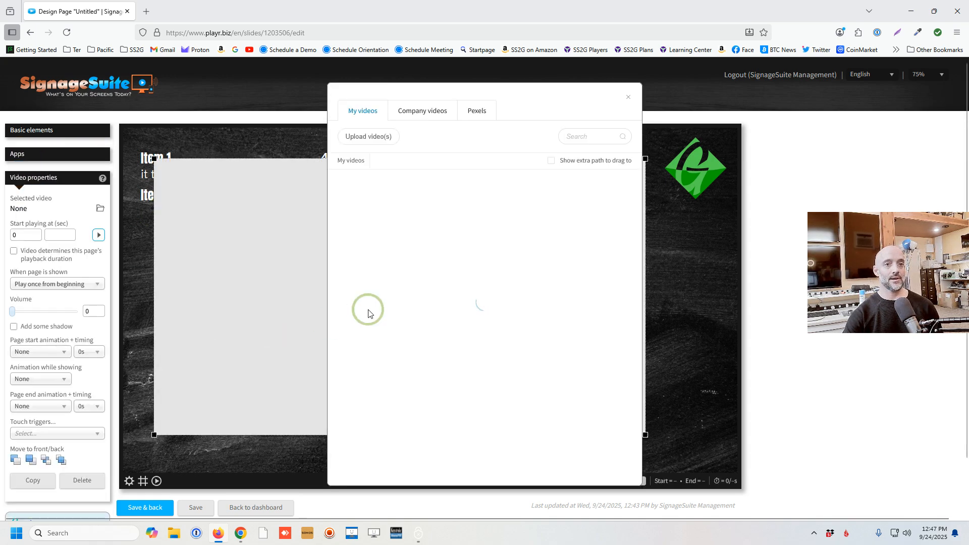
{"action": "left_click", "coordinate": [473, 111]}
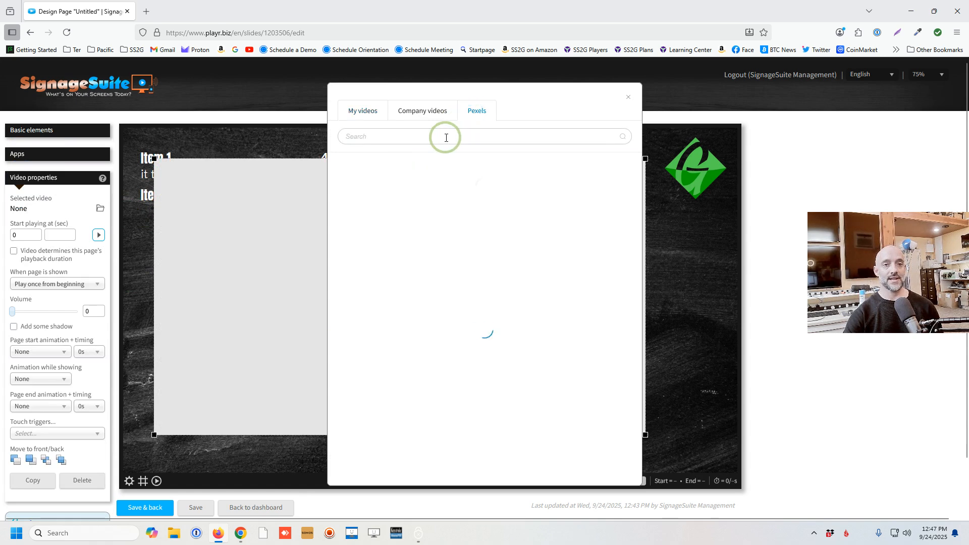
{"action": "left_click", "coordinate": [446, 137]}
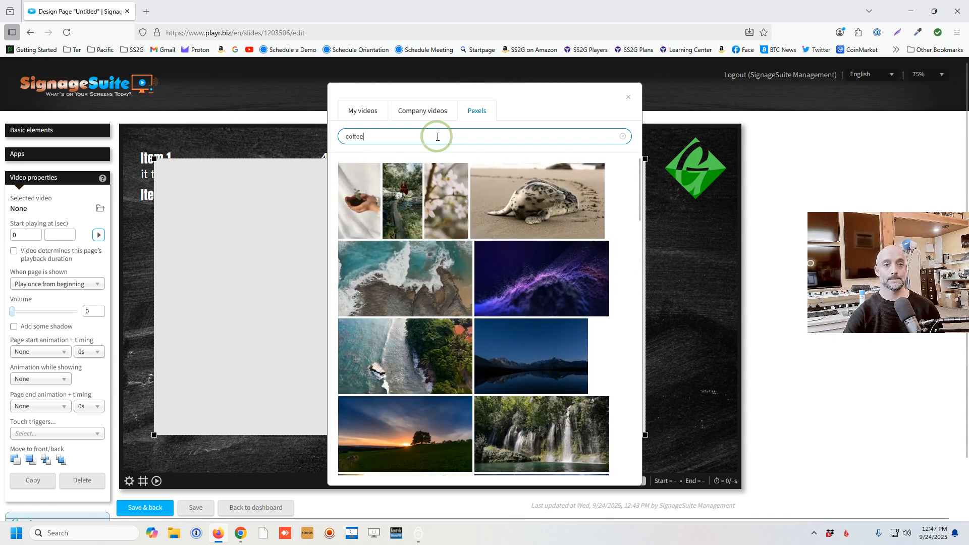
{"action": "left_click", "coordinate": [405, 136]}
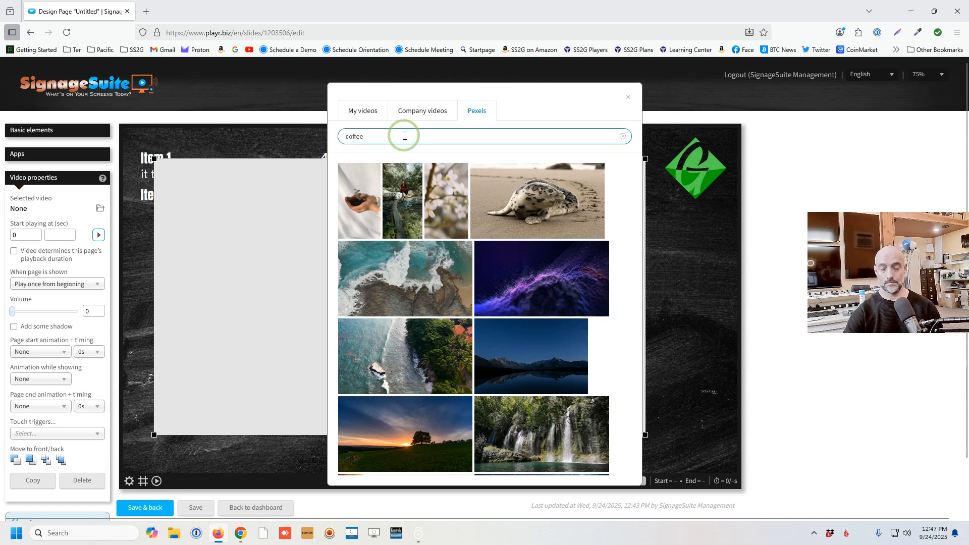
{"action": "key", "text": "Return"}
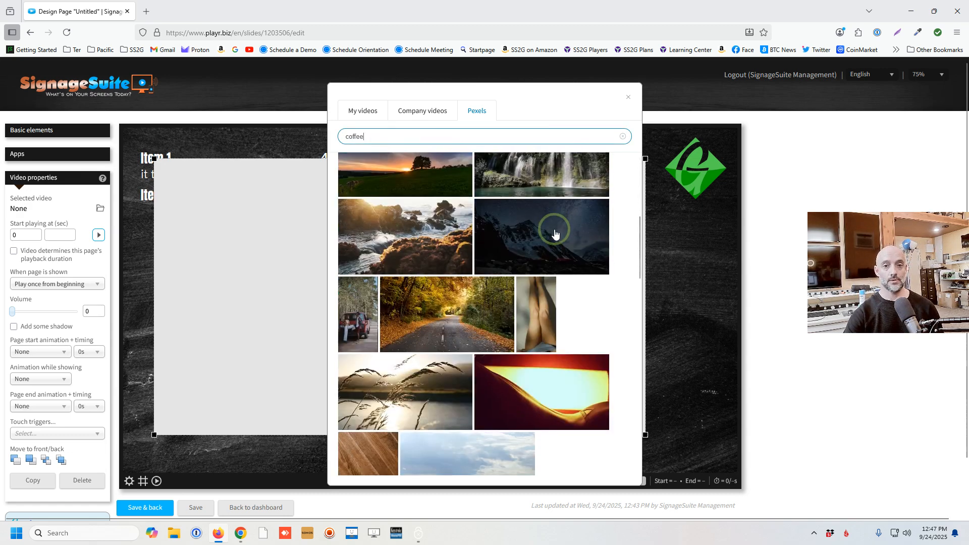
Import the Pexels clip of coffee pouring into a white cup and assign Pouring Of Coffee to the video element.
{"action": "scroll", "coordinate": [553, 230], "scroll_direction": "down", "scroll_amount": 5}
{"action": "scroll", "coordinate": [550, 236], "scroll_direction": "down", "scroll_amount": 3}
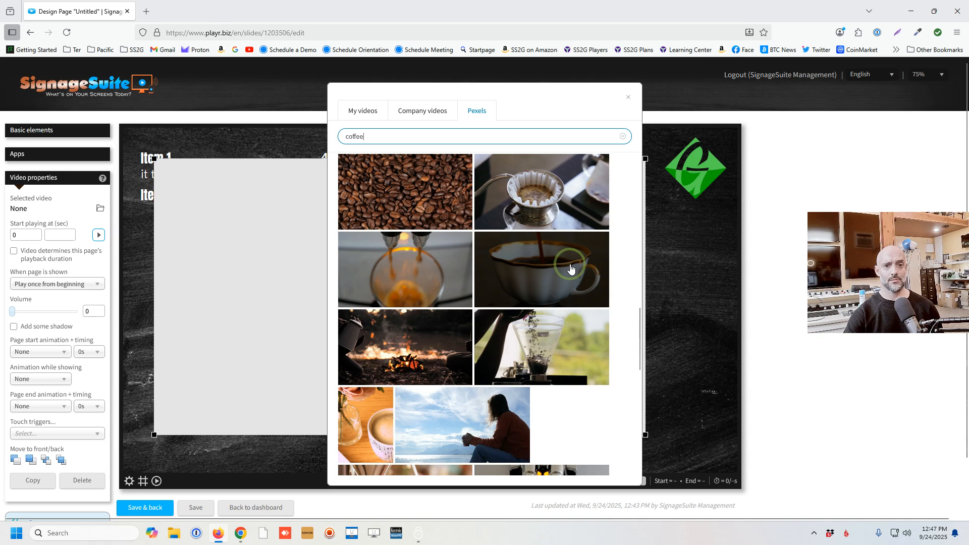
{"action": "left_click", "coordinate": [560, 271]}
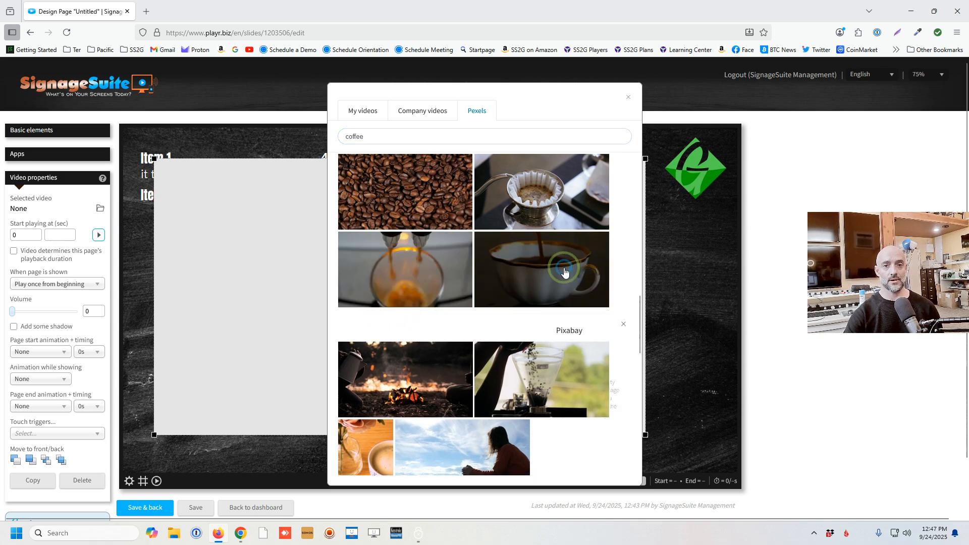
{"action": "left_click", "coordinate": [572, 315]}
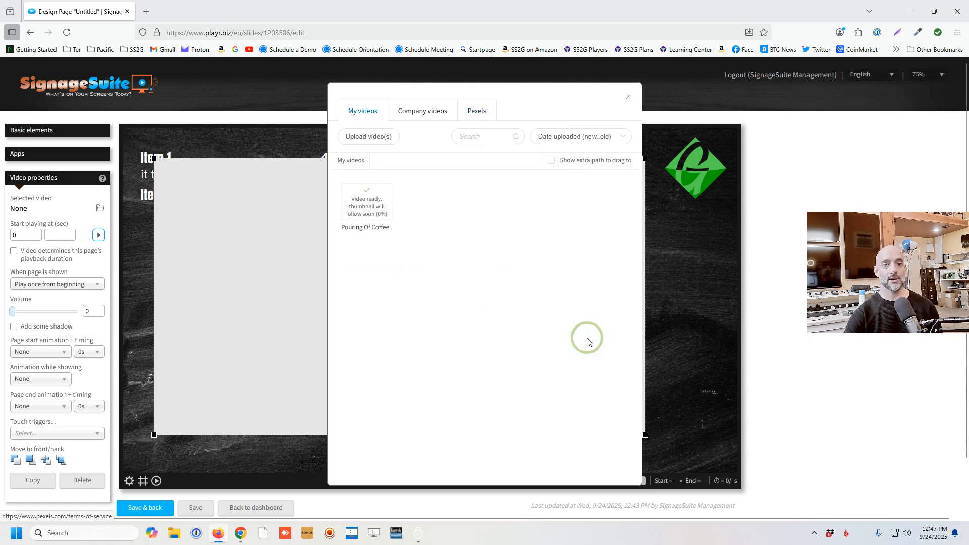
{"action": "left_click", "coordinate": [363, 205]}
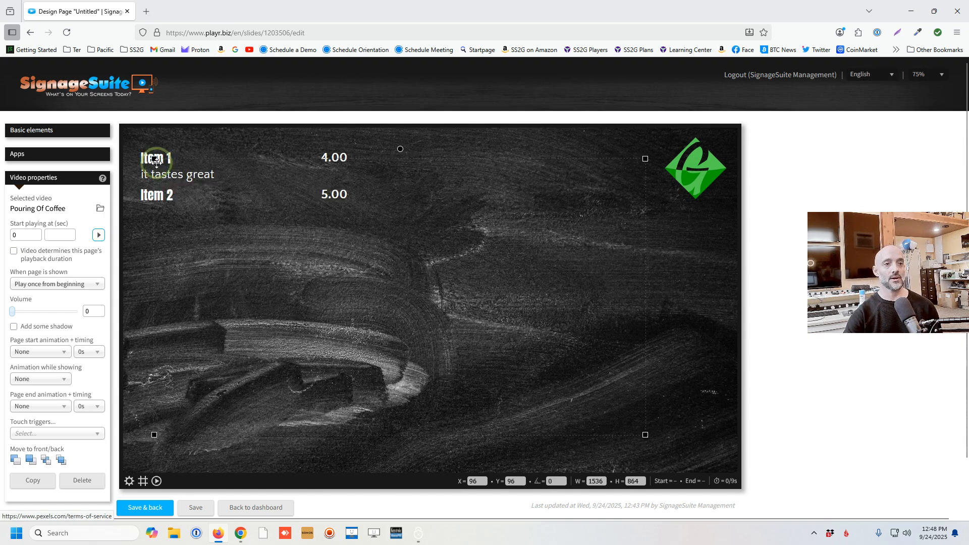
Place the coffee video in the page's lower-right corner at about 1060 × 498, and preview its playback.
{"action": "left_click_drag", "start_coordinate": [155, 159], "coordinate": [277, 244]}
{"action": "left_click_drag", "start_coordinate": [469, 324], "coordinate": [572, 359]}
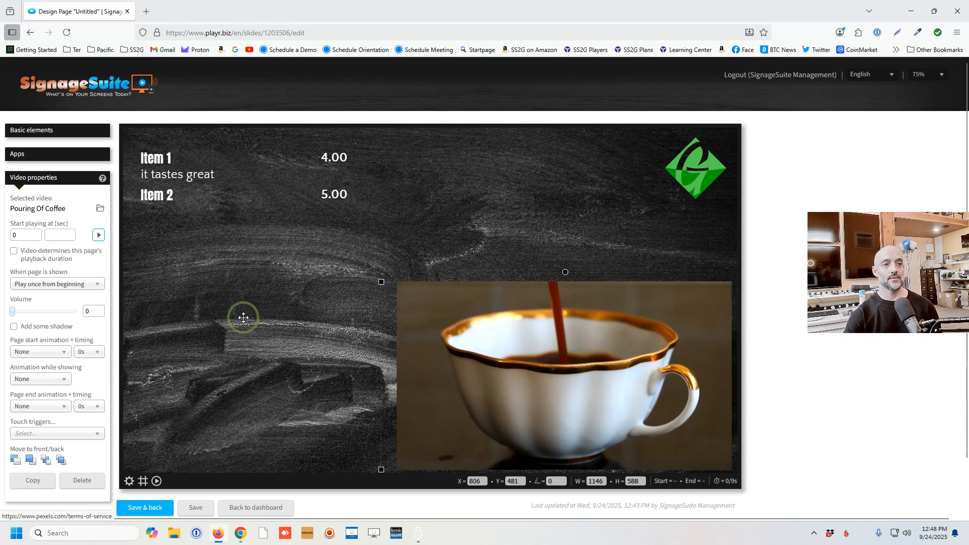
{"action": "left_click", "coordinate": [98, 236]}
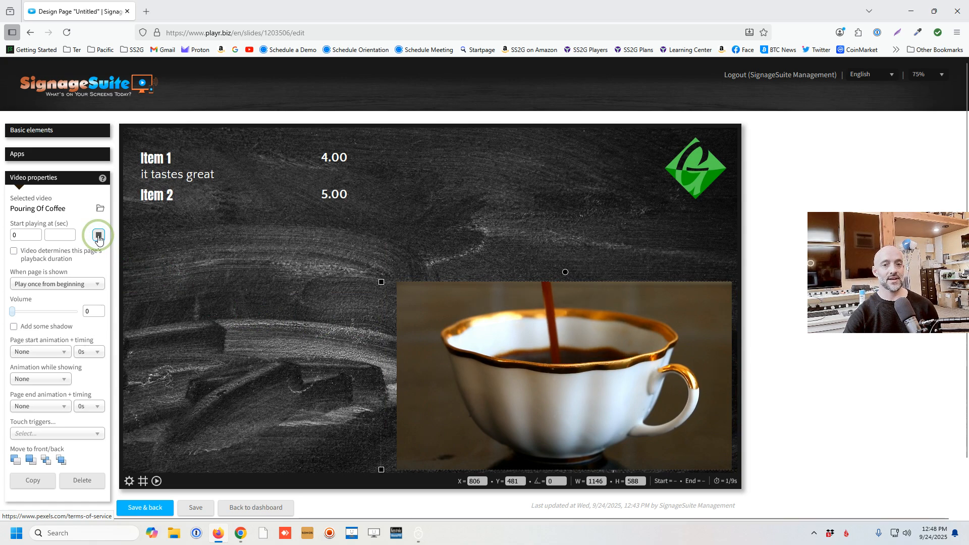
{"action": "left_click", "coordinate": [98, 235]}
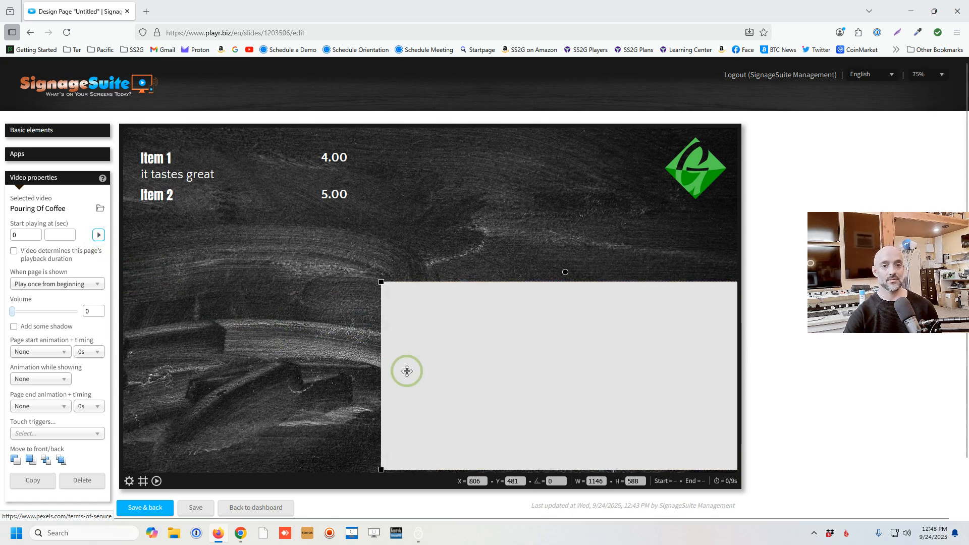
{"action": "left_click_drag", "start_coordinate": [380, 283], "coordinate": [409, 310]}
Delete the coffee video from the page.
{"action": "left_click", "coordinate": [197, 264]}
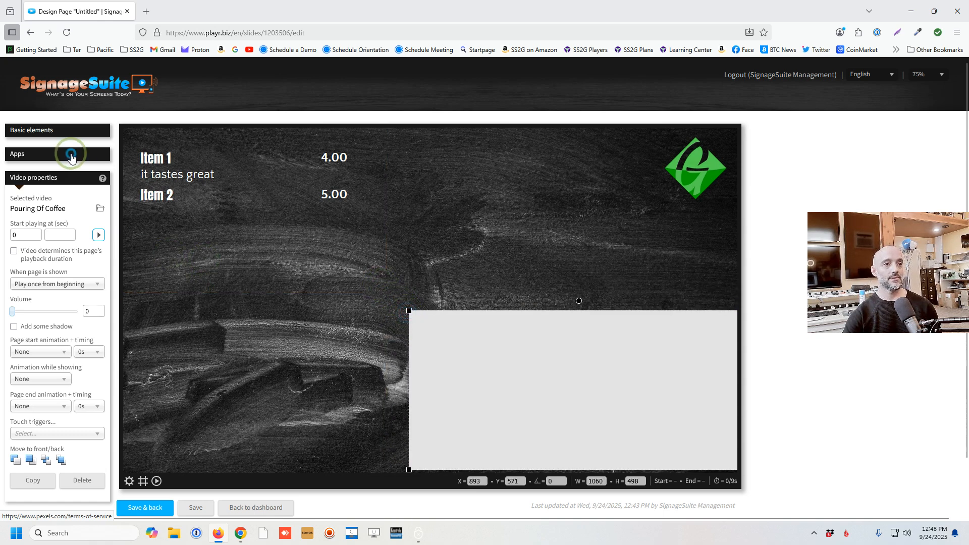
{"action": "key", "text": "Delete"}
{"action": "key", "text": "Return"}
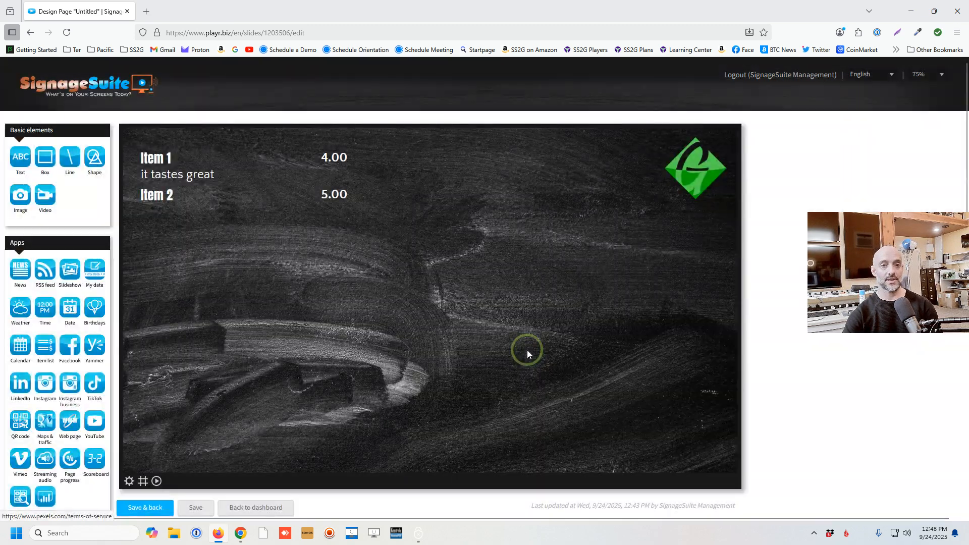
Add a My data element with the text lines "Welcome!", "Did you know that we cater?" and "Please reach out for your party!".
{"action": "left_click", "coordinate": [95, 276]}
{"action": "left_click_drag", "start_coordinate": [218, 207], "coordinate": [293, 335]}
{"action": "left_click", "coordinate": [68, 252]}
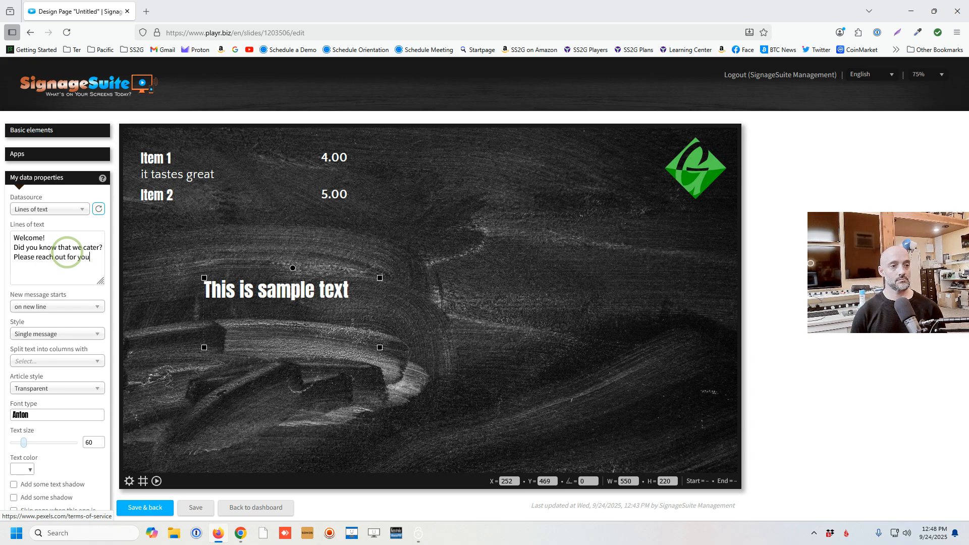
{"action": "type", "text": "ty!"}
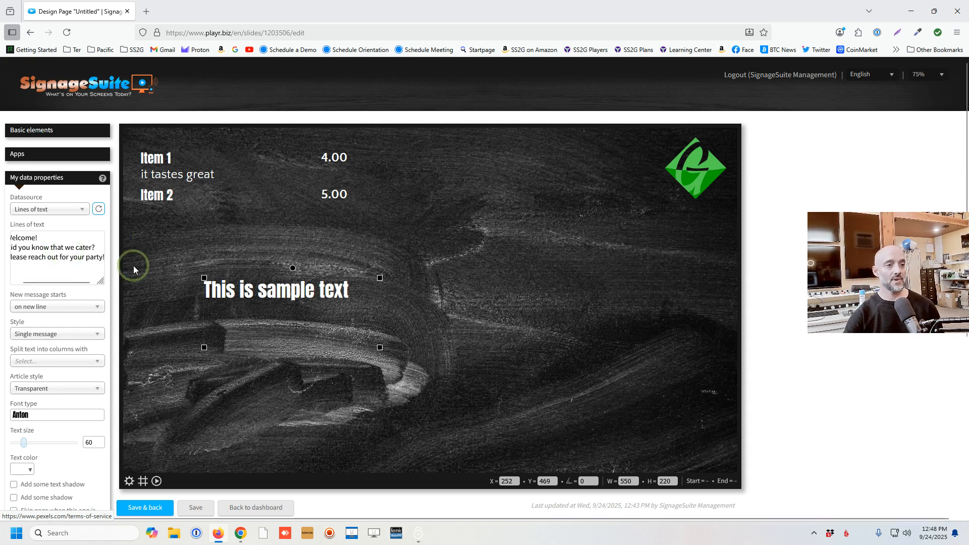
Set the text element's style to Ticker and fit it across the page's lower edge at about 1924 × 105.
{"action": "left_click", "coordinate": [56, 337]}
{"action": "left_click", "coordinate": [54, 356]}
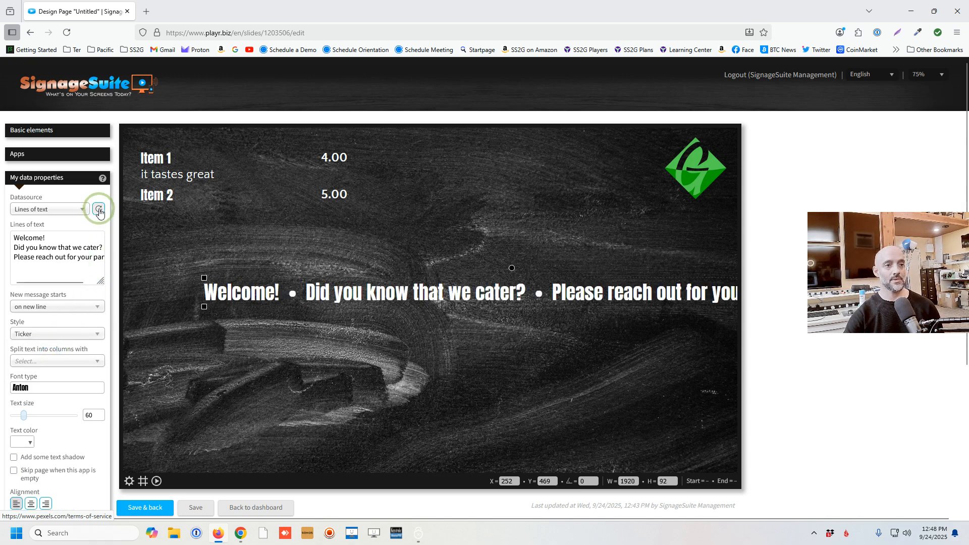
{"action": "left_click_drag", "start_coordinate": [494, 292], "coordinate": [414, 453]}
{"action": "left_click_drag", "start_coordinate": [736, 470], "coordinate": [738, 479]}
Lower the ticker's scroll speed and refresh its data source.
{"action": "scroll", "coordinate": [76, 406], "scroll_direction": "down", "scroll_amount": 1}
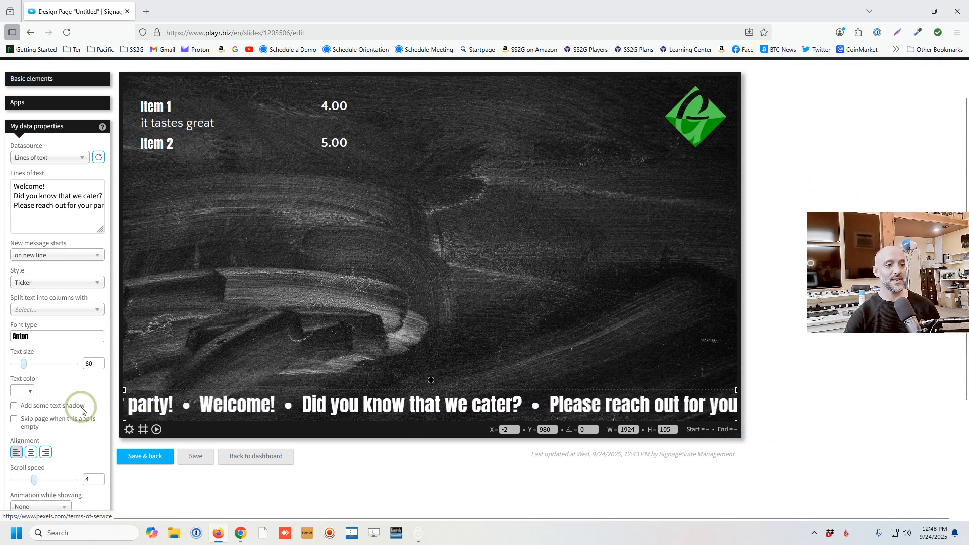
{"action": "scroll", "coordinate": [76, 406], "scroll_direction": "down", "scroll_amount": 1}
{"action": "left_click_drag", "start_coordinate": [35, 428], "coordinate": [27, 429]}
{"action": "scroll", "coordinate": [71, 354], "scroll_direction": "up", "scroll_amount": 2}
{"action": "left_click", "coordinate": [97, 210]}
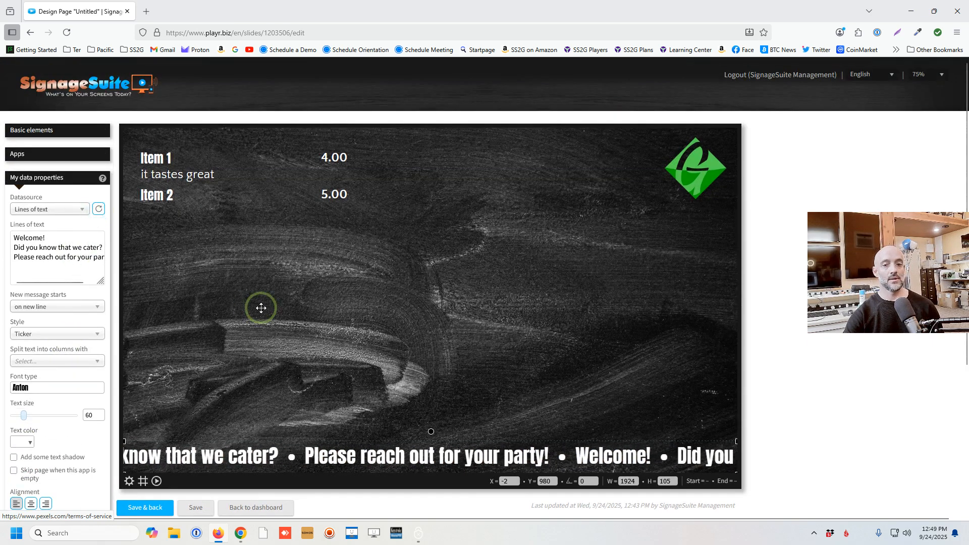
Add a 300 × 180 box on the page below the item list, at about X 259, Y 390.
{"action": "left_click", "coordinate": [221, 315]}
{"action": "left_click", "coordinate": [31, 130]}
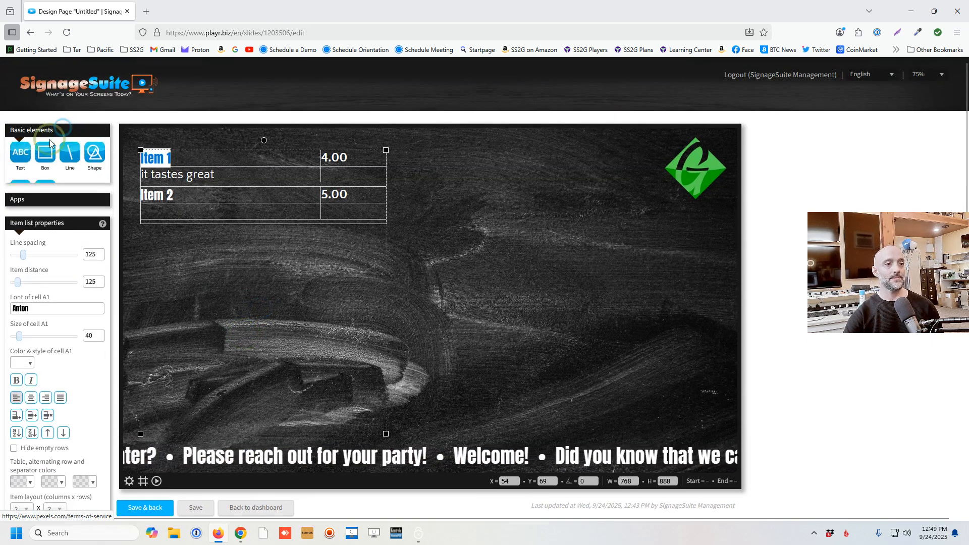
{"action": "left_click_drag", "start_coordinate": [45, 162], "coordinate": [250, 281]}
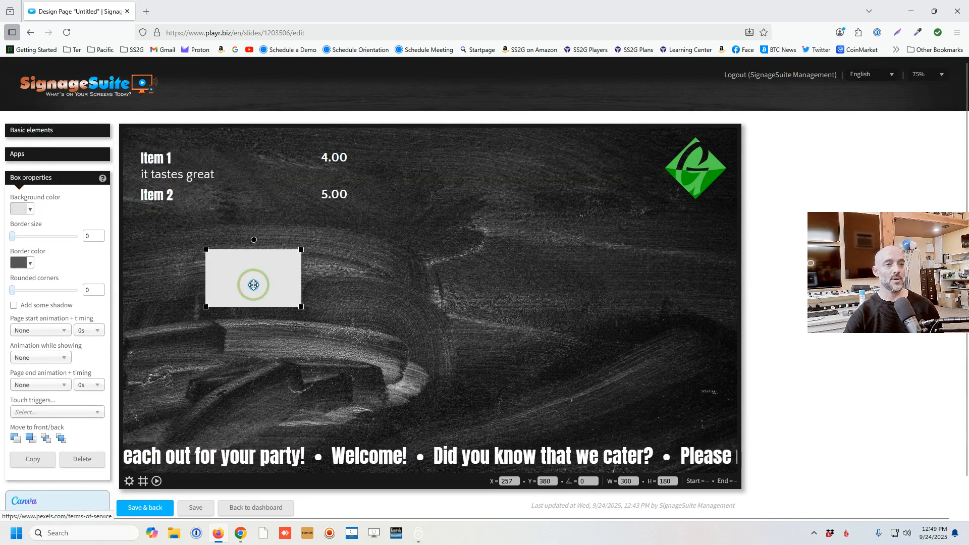
Set the box's background color to the black company color.
{"action": "left_click", "coordinate": [27, 212]}
{"action": "left_click", "coordinate": [88, 235]}
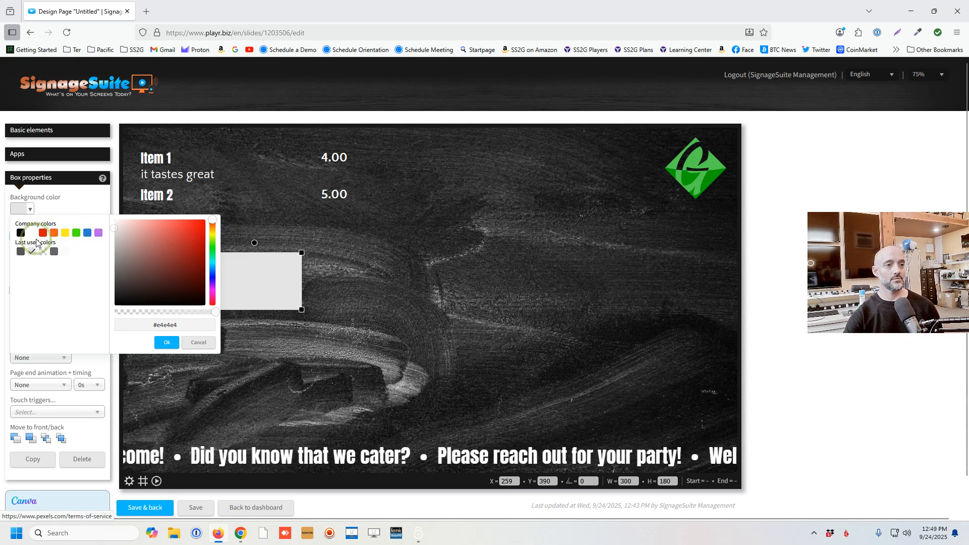
{"action": "left_click", "coordinate": [20, 234]}
{"action": "left_click", "coordinate": [166, 342]}
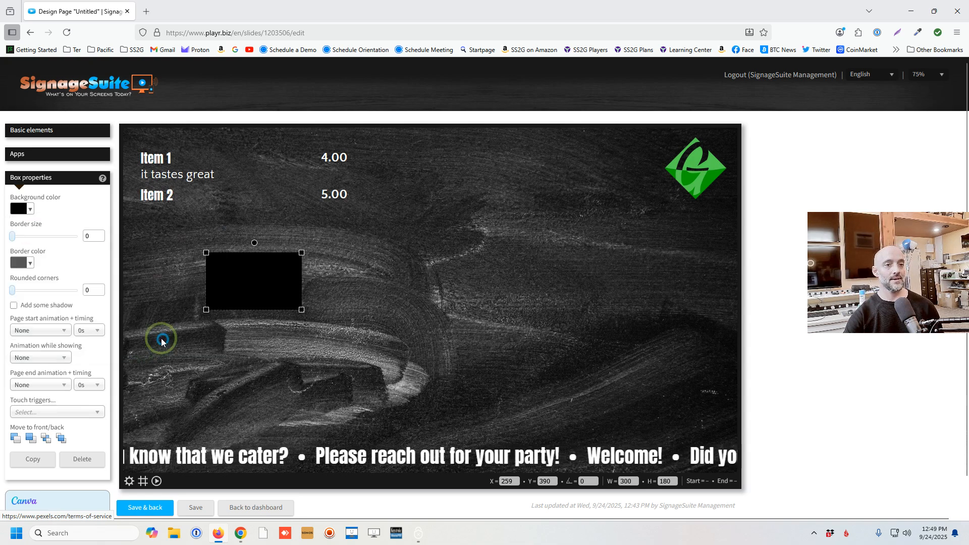
Fit the black box over the ticker strip at about 1979 × 105 and place it behind the ticker text with 0.8 opacity.
{"action": "left_click_drag", "start_coordinate": [252, 281], "coordinate": [746, 448]}
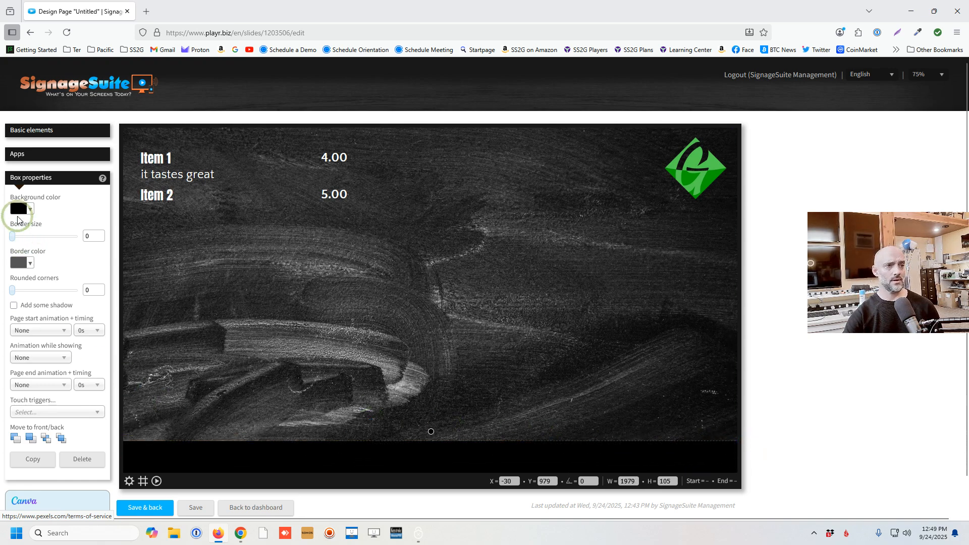
{"action": "left_click", "coordinate": [27, 212]}
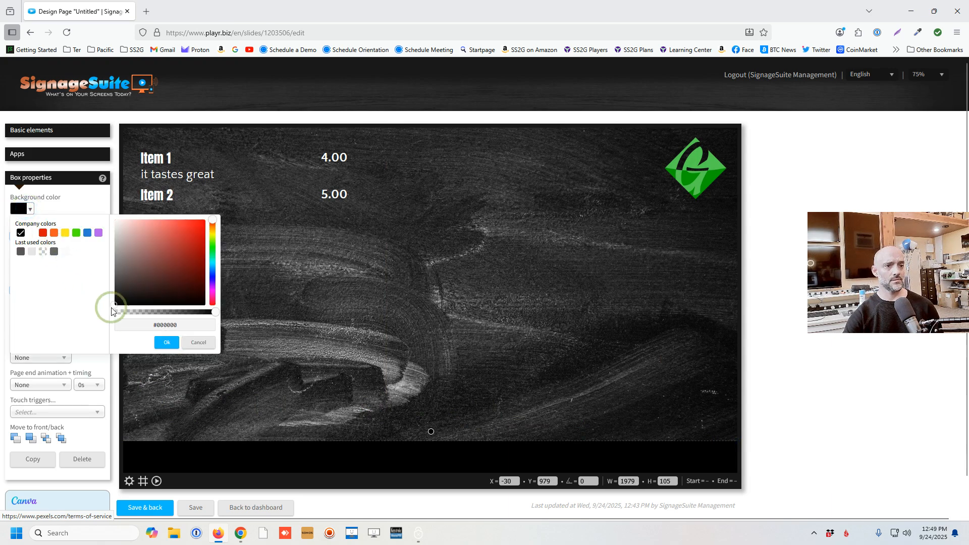
{"action": "left_click_drag", "start_coordinate": [213, 312], "coordinate": [197, 316]}
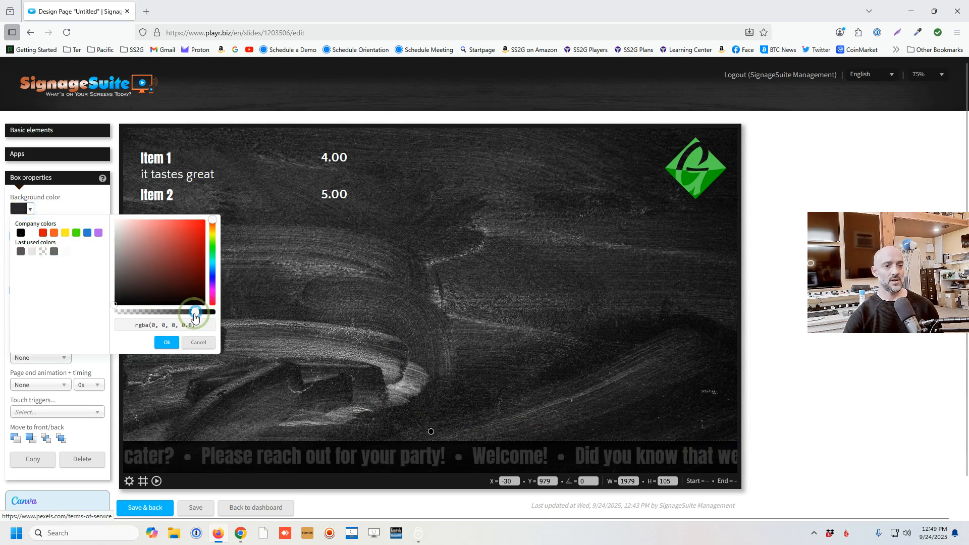
{"action": "left_click", "coordinate": [166, 342]}
{"action": "left_click", "coordinate": [34, 440]}
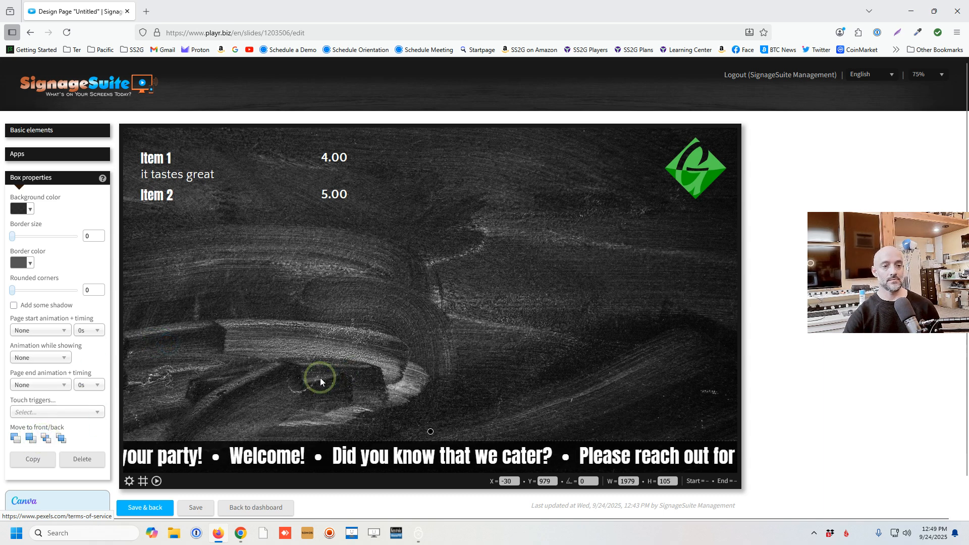
Reduce the opacity of the black box behind the ticker to 0.365 and deselect all elements.
{"action": "left_click", "coordinate": [27, 210]}
{"action": "left_click", "coordinate": [175, 328]}
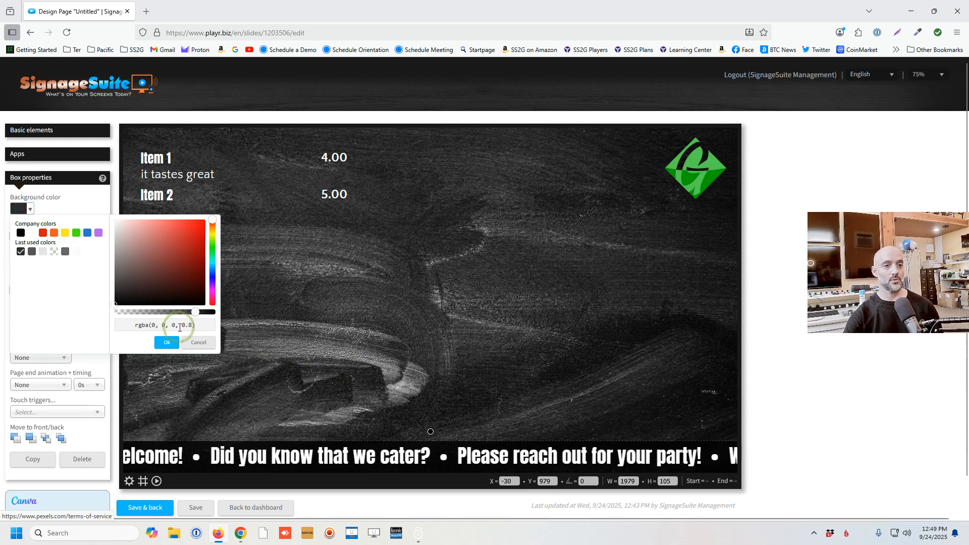
{"action": "left_click_drag", "start_coordinate": [198, 319], "coordinate": [152, 319]}
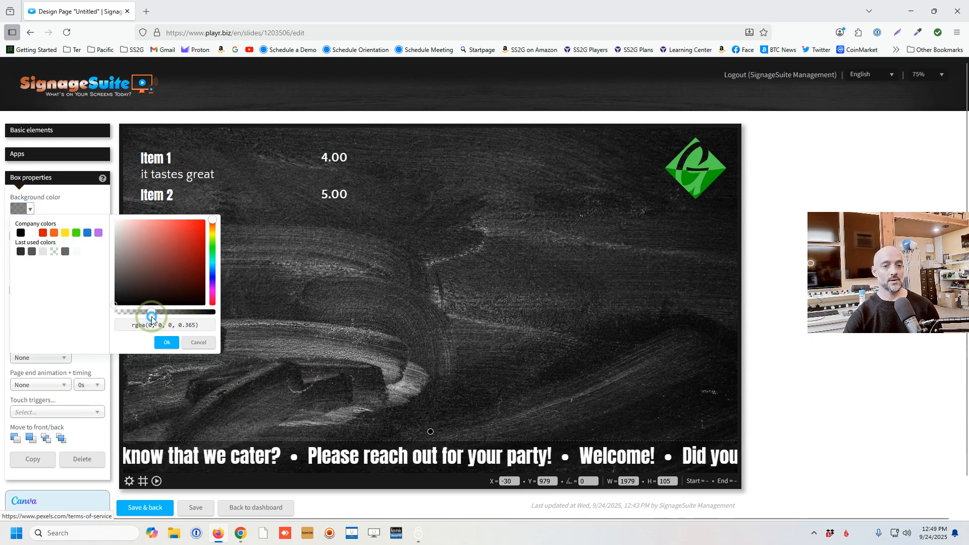
{"action": "left_click", "coordinate": [166, 342]}
{"action": "left_click", "coordinate": [324, 343]}
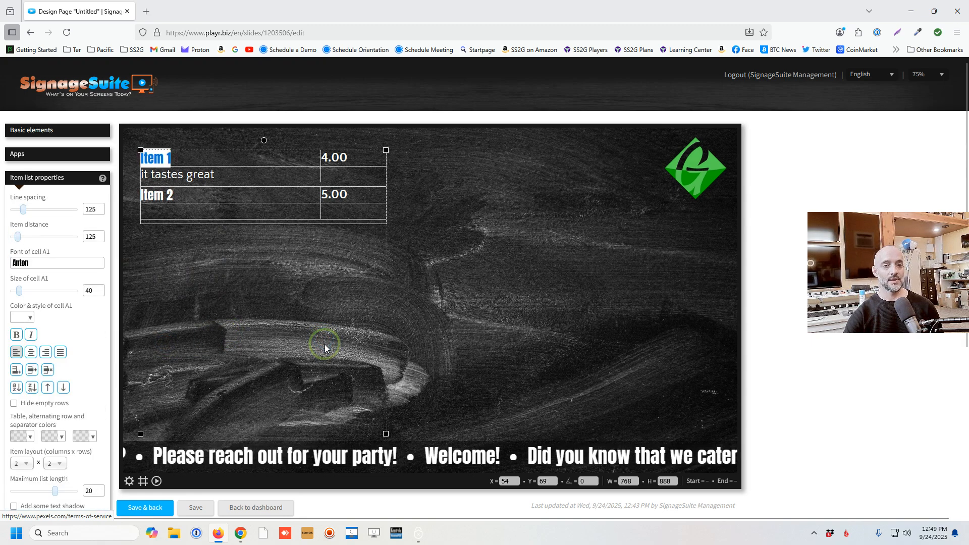
{"action": "left_click", "coordinate": [452, 337]}
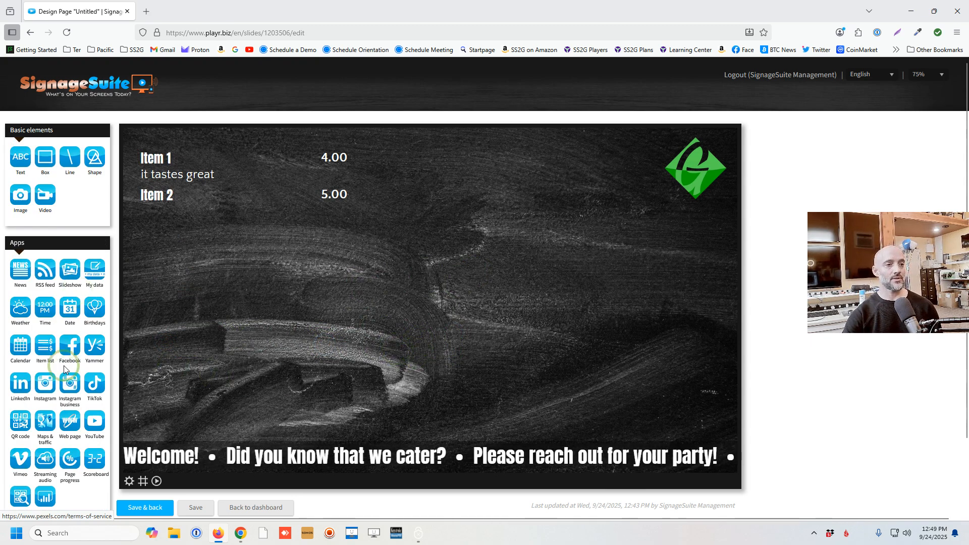
Add a weather element below the menu items and set its location to Seattle (Washington, United States).
{"action": "left_click", "coordinate": [20, 308]}
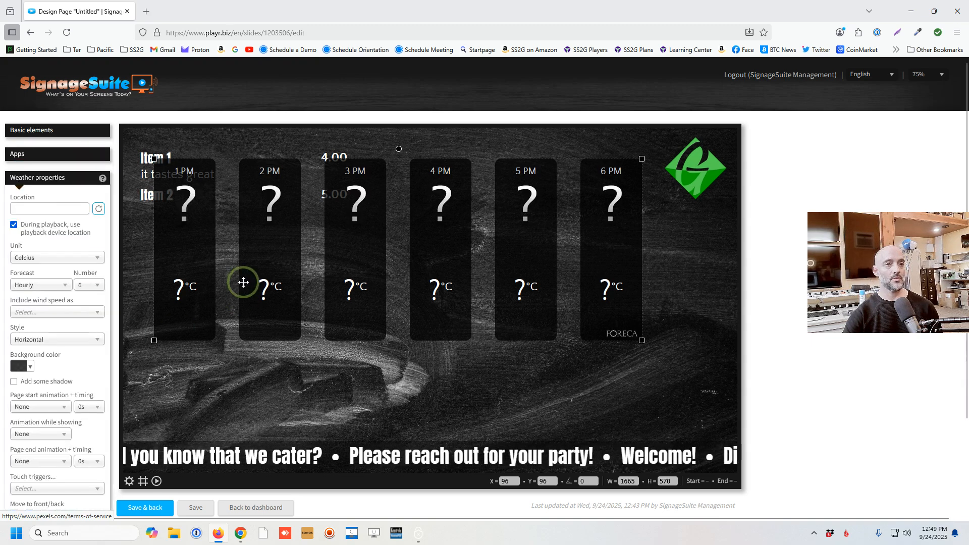
{"action": "left_click", "coordinate": [277, 332]}
{"action": "left_click", "coordinate": [51, 208]}
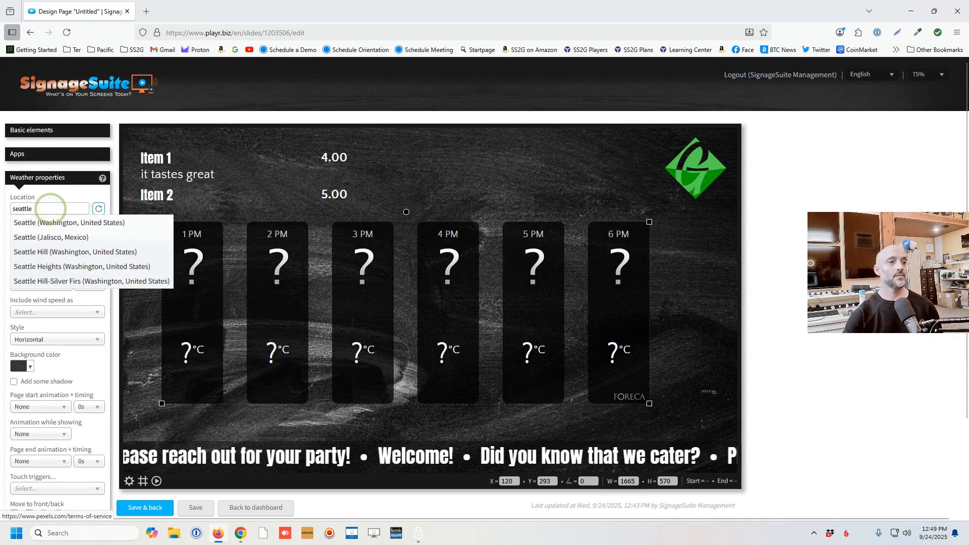
{"action": "left_click", "coordinate": [47, 220]}
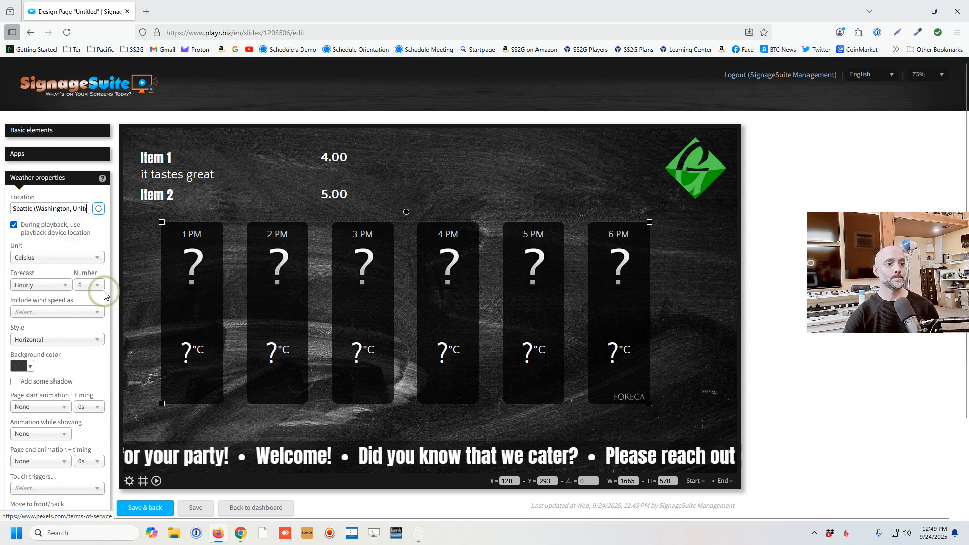
Set the weather element's unit to Fahrenheit and include the wind speed as Mph.
{"action": "left_click", "coordinate": [50, 257]}
{"action": "left_click", "coordinate": [50, 277]}
{"action": "left_click", "coordinate": [44, 309]}
{"action": "left_click", "coordinate": [45, 346]}
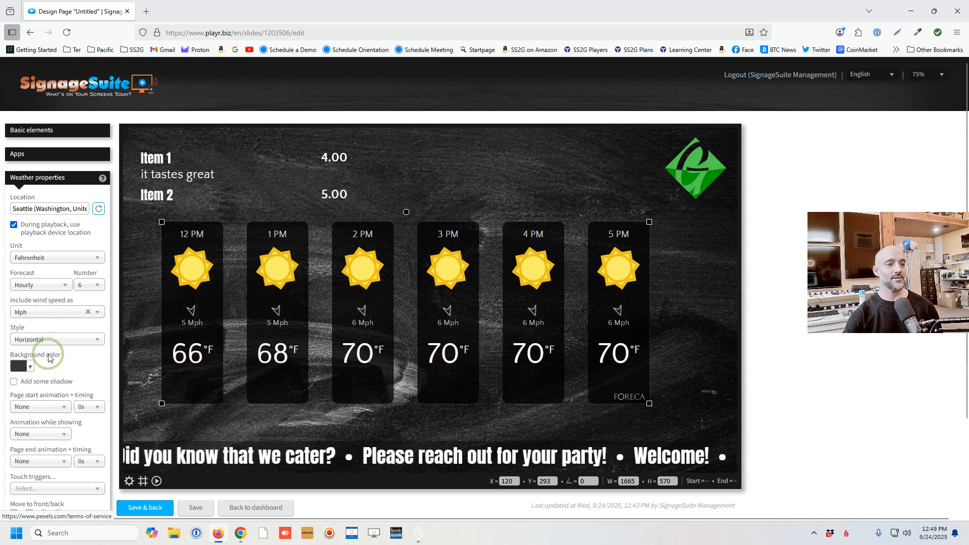
Change the weather style to Now and fit the element at about 518 × 345 just above the ticker, at about X 1360, Y 612.
{"action": "left_click", "coordinate": [51, 339]}
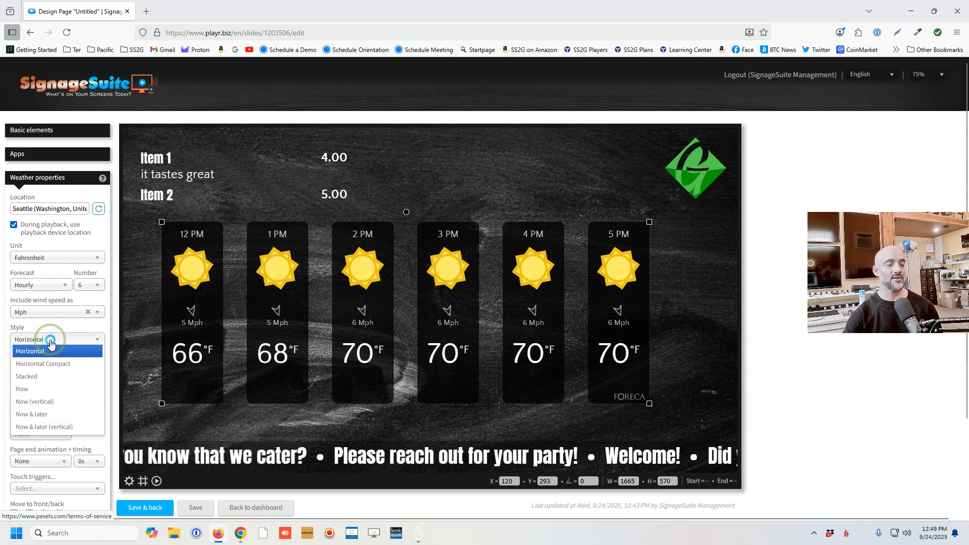
{"action": "left_click", "coordinate": [56, 390]}
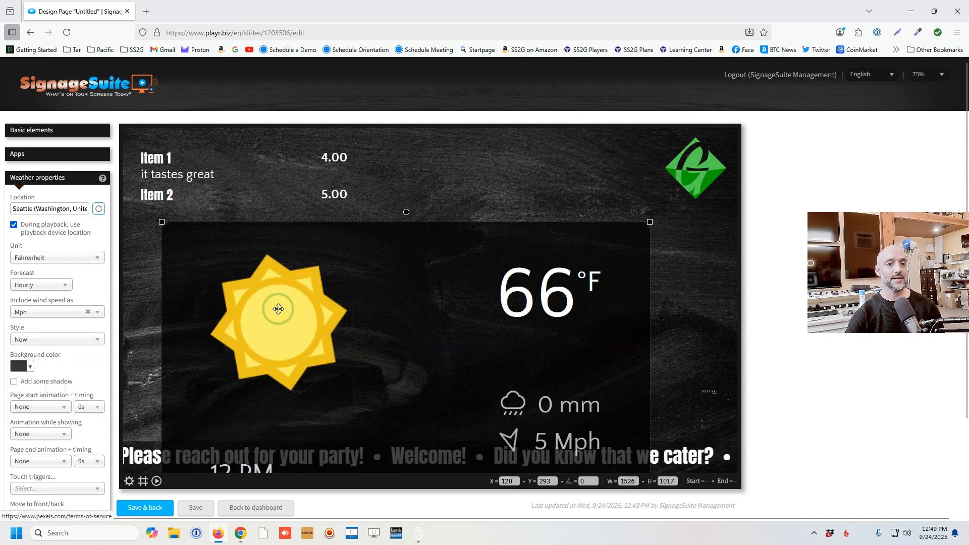
{"action": "left_click_drag", "start_coordinate": [648, 220], "coordinate": [465, 239]}
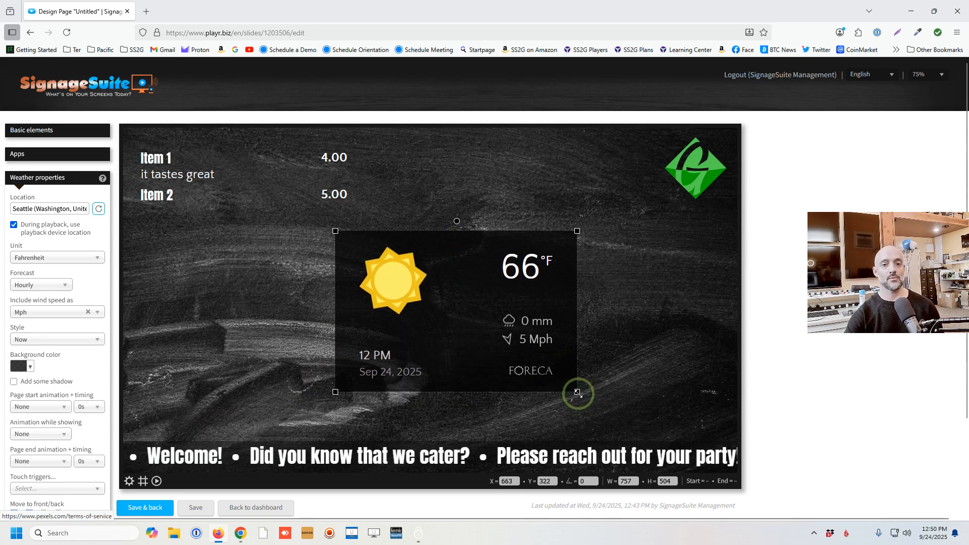
{"action": "left_click_drag", "start_coordinate": [577, 391], "coordinate": [476, 347]}
{"action": "left_click_drag", "start_coordinate": [424, 296], "coordinate": [649, 392]}
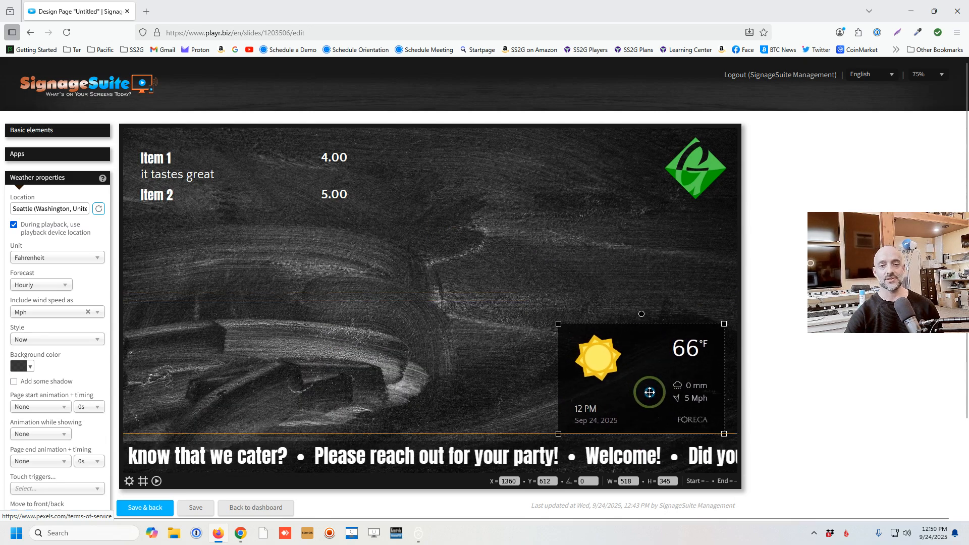
Expand the lists of basic elements and apps, and return to the dashboard with the page saved.
{"action": "left_click", "coordinate": [70, 154]}
{"action": "left_click", "coordinate": [65, 133]}
{"action": "left_click", "coordinate": [90, 281]}
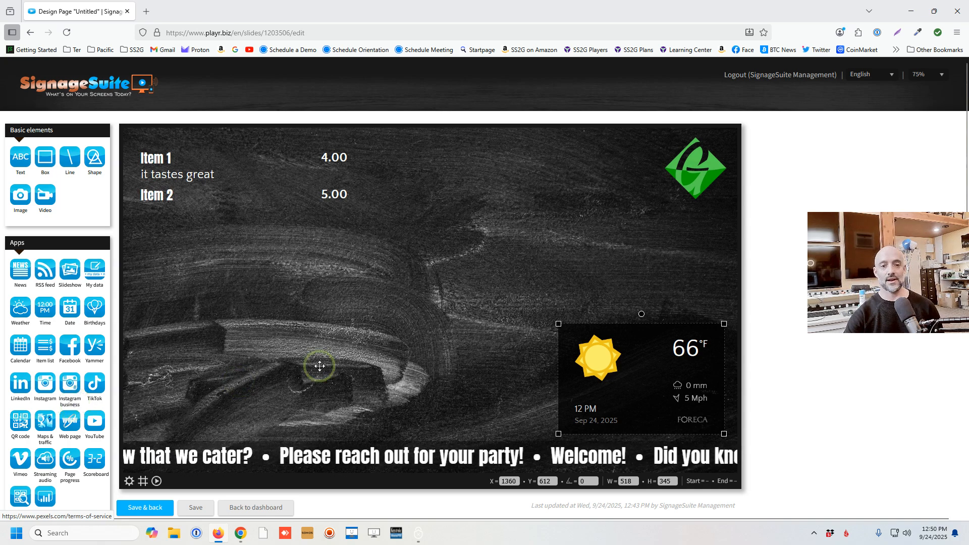
{"action": "scroll", "coordinate": [296, 390], "scroll_direction": "down", "scroll_amount": 2}
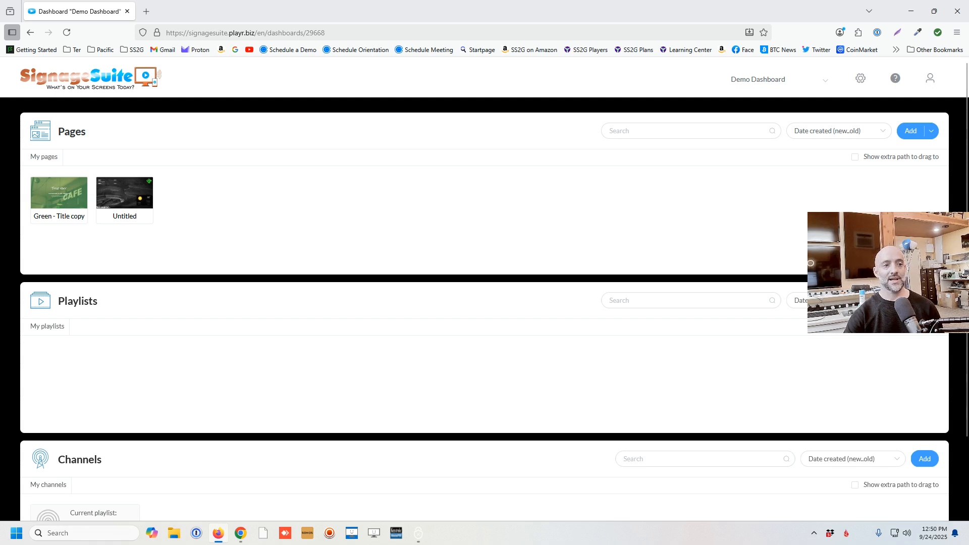
Create a new playlist containing the Green - Title copy page first, followed by the Untitled chalkboard page.
{"action": "left_click", "coordinate": [910, 300]}
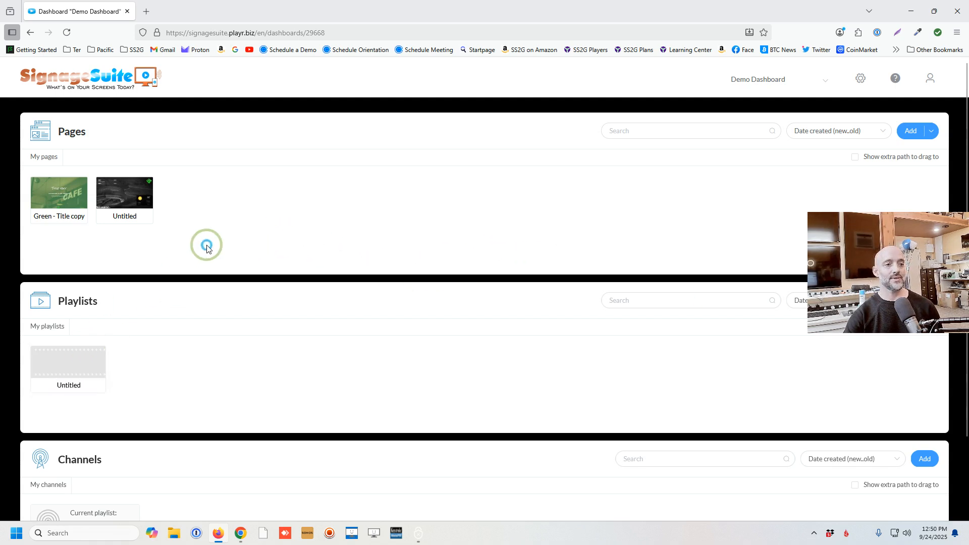
{"action": "left_click_drag", "start_coordinate": [121, 190], "coordinate": [71, 356]}
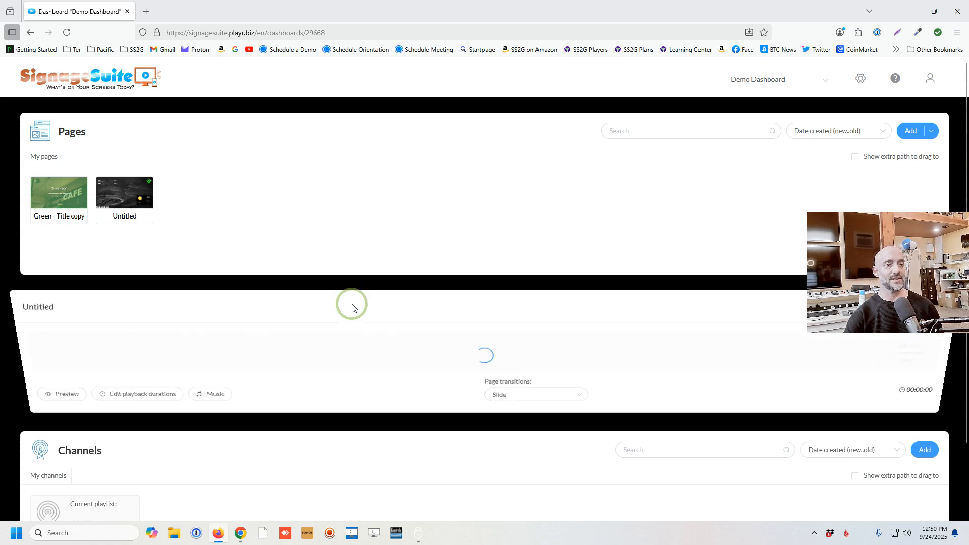
{"action": "left_click_drag", "start_coordinate": [69, 210], "coordinate": [151, 355]}
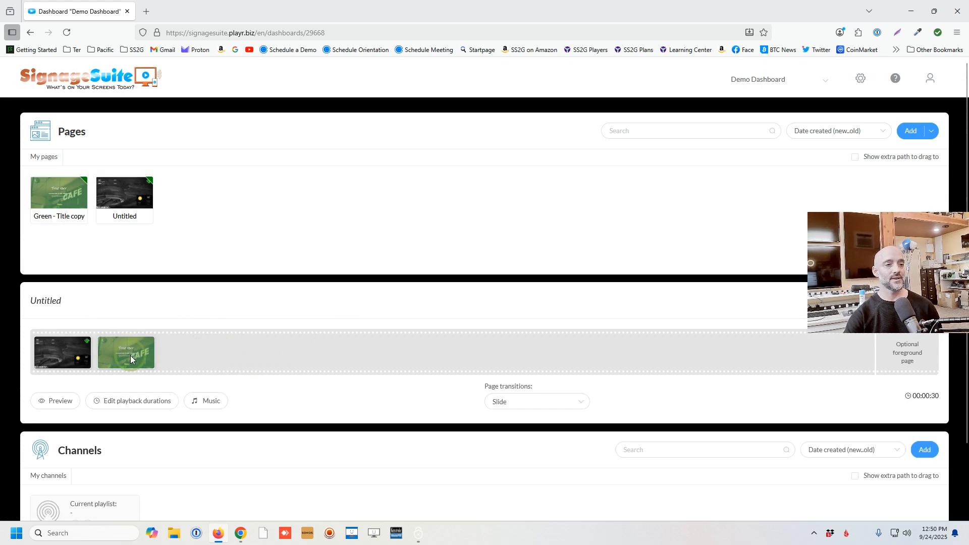
{"action": "left_click_drag", "start_coordinate": [128, 359], "coordinate": [63, 353]}
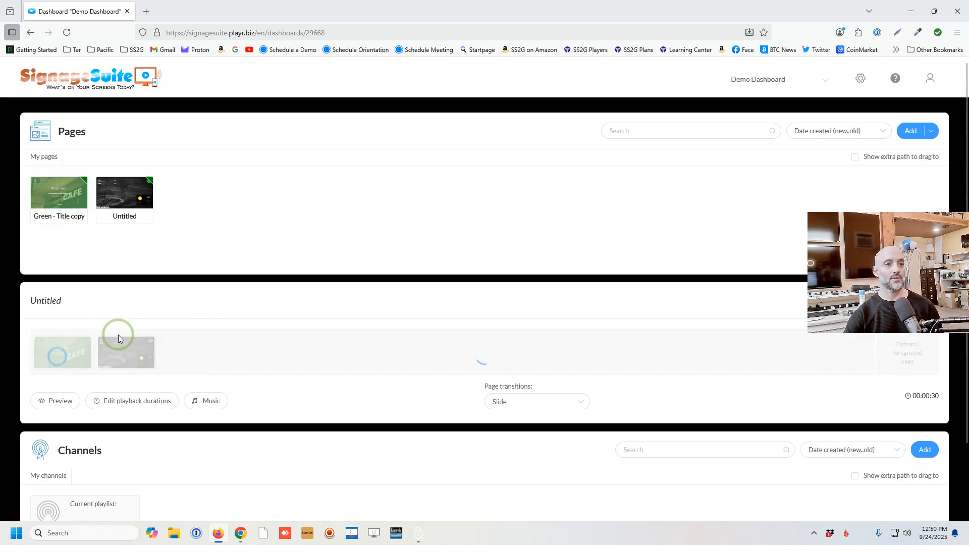
Add the Green - Text 1 sample page to the dashboard and place it between the two pages in the playlist.
{"action": "left_click", "coordinate": [926, 139]}
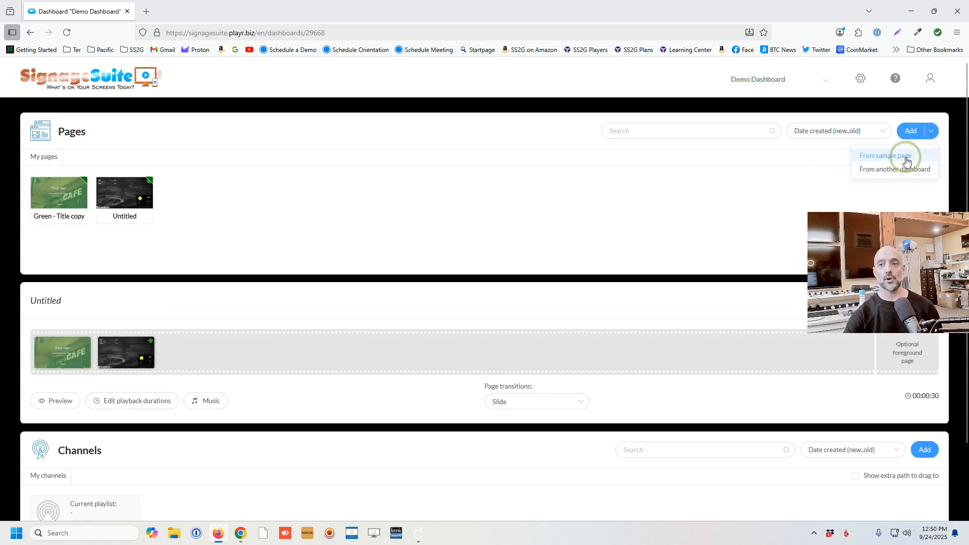
{"action": "left_click", "coordinate": [901, 154]}
{"action": "left_click", "coordinate": [404, 211]}
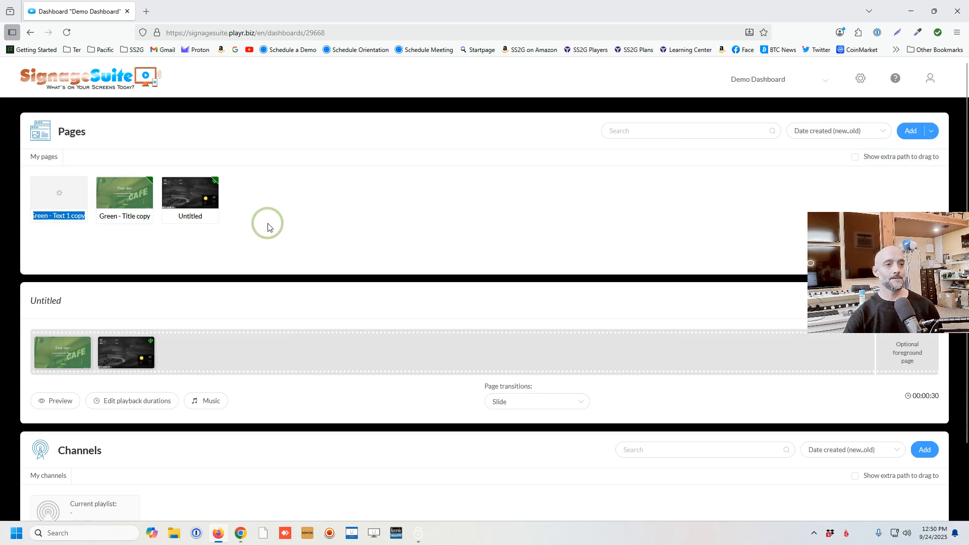
{"action": "left_click_drag", "start_coordinate": [78, 210], "coordinate": [147, 355]}
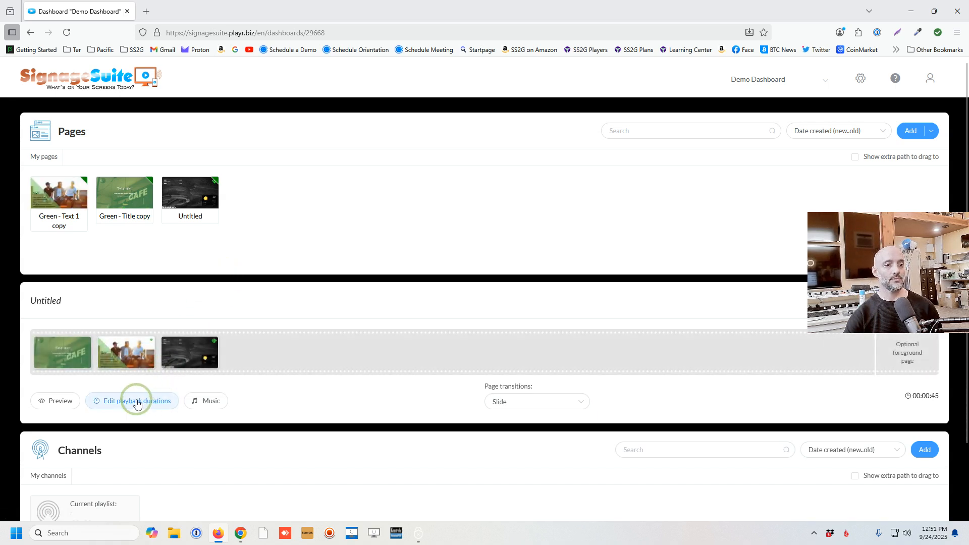
Set the first two pages' durations to 10 and 12 seconds, shorten the third for a 29-second total, and save.
{"action": "left_click", "coordinate": [134, 402]}
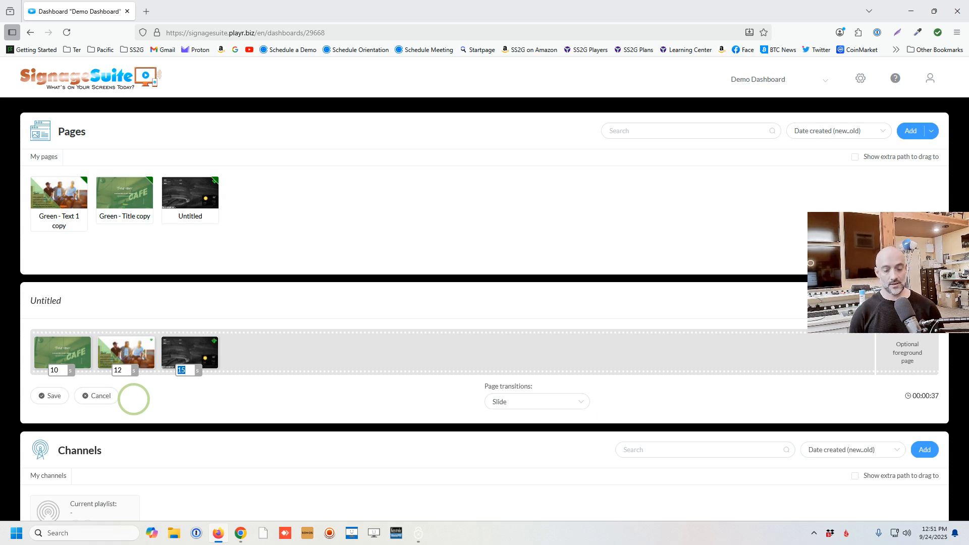
{"action": "left_click", "coordinate": [50, 396]}
Examine the schedule options for limiting the Untitled page's moments of playback in the playlist, without keeping the limit.
{"action": "left_click", "coordinate": [179, 356]}
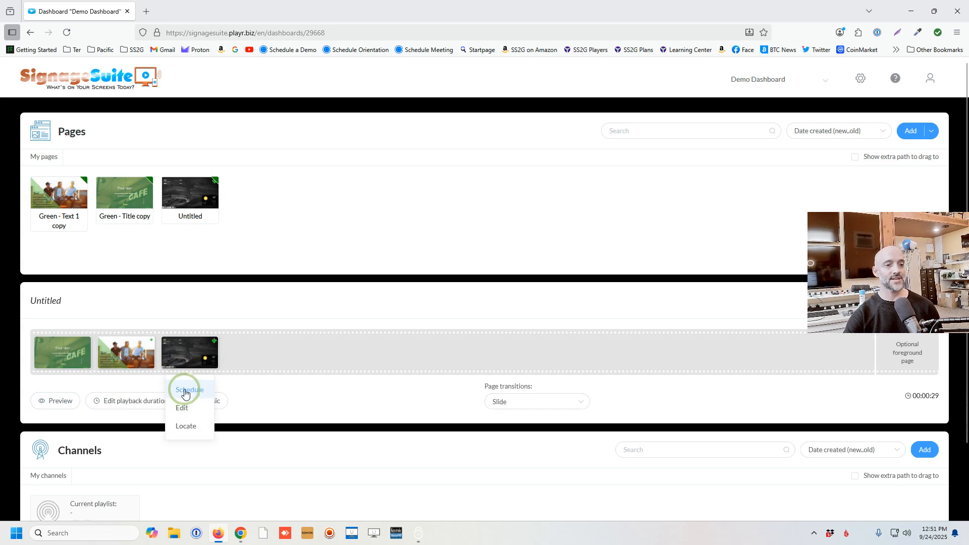
{"action": "left_click", "coordinate": [187, 390]}
{"action": "left_click", "coordinate": [309, 157]}
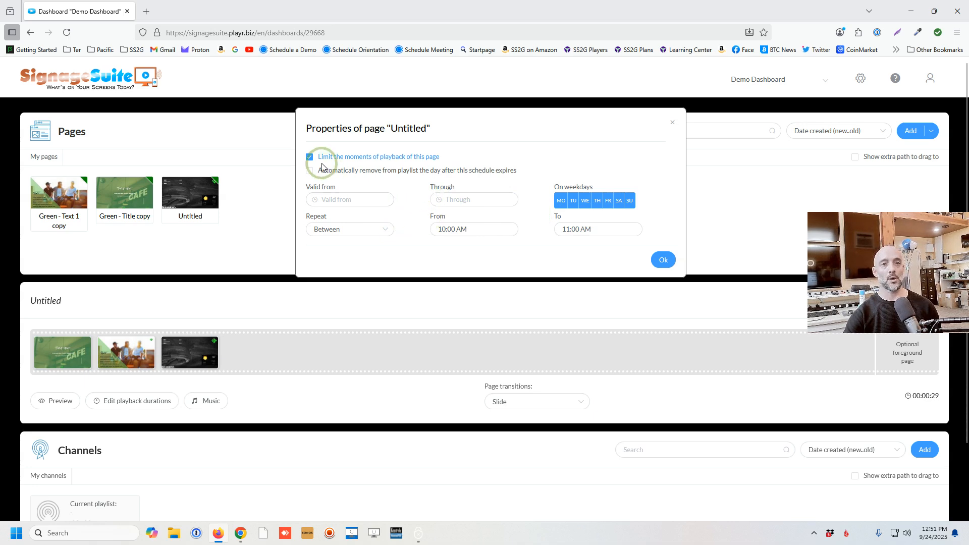
{"action": "left_click", "coordinate": [310, 157]}
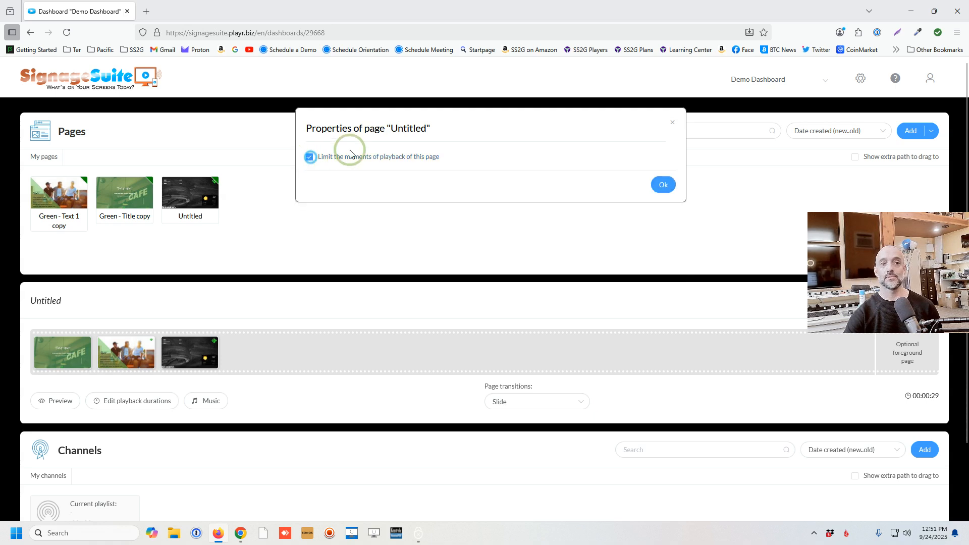
{"action": "left_click", "coordinate": [673, 122]}
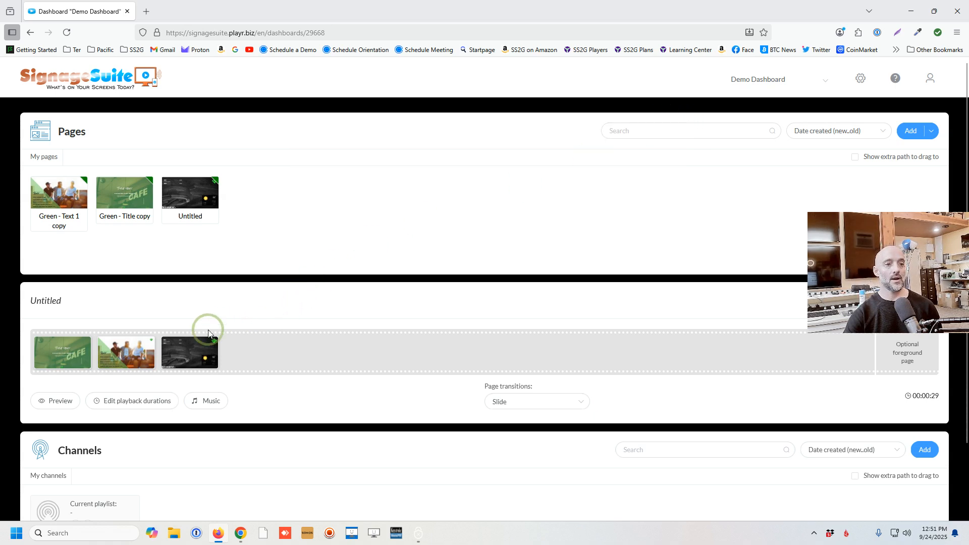
Remove the Untitled chalkboard page from the playlist.
{"action": "left_click_drag", "start_coordinate": [195, 351], "coordinate": [250, 308]}
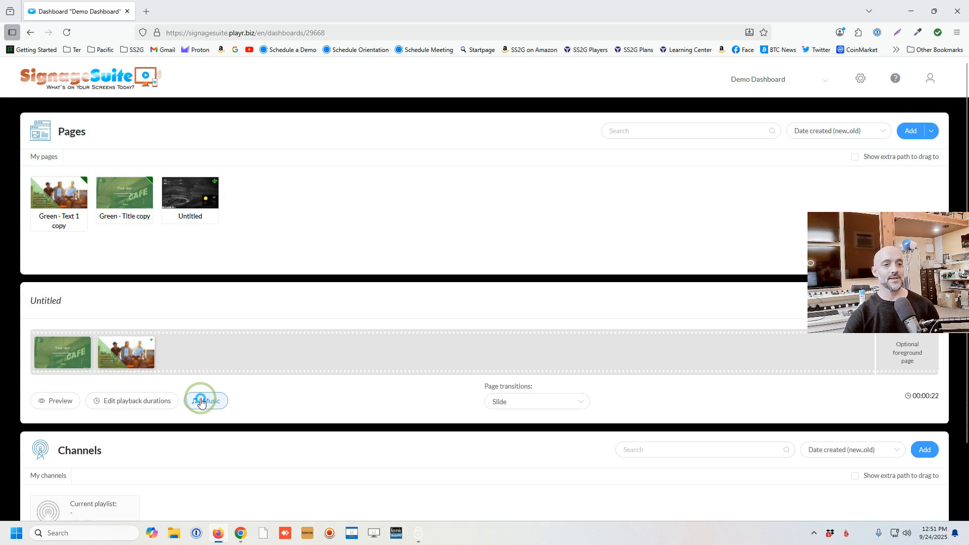
Set the playlist's background music to the United States country radio station County Road Country.
{"action": "left_click", "coordinate": [200, 402]}
{"action": "left_click", "coordinate": [444, 173]}
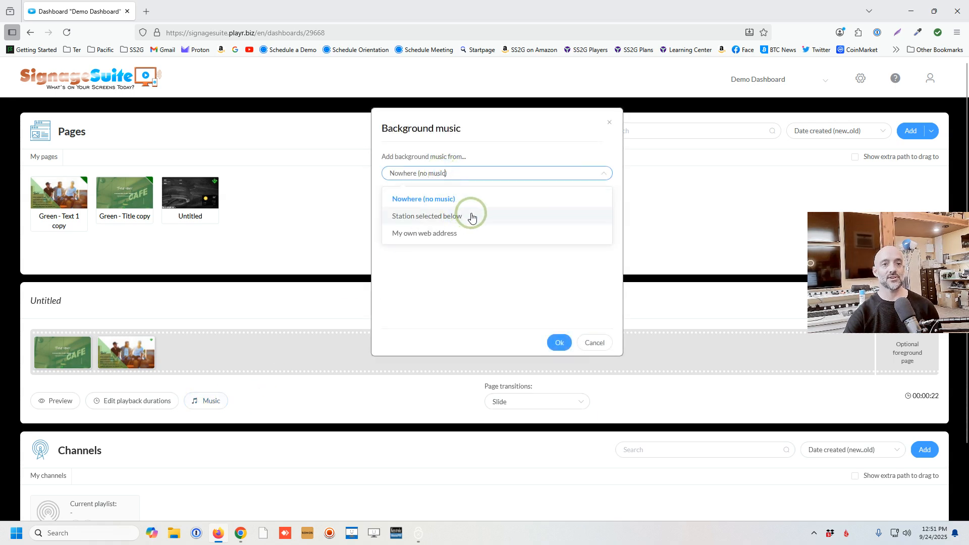
{"action": "left_click", "coordinate": [472, 217]}
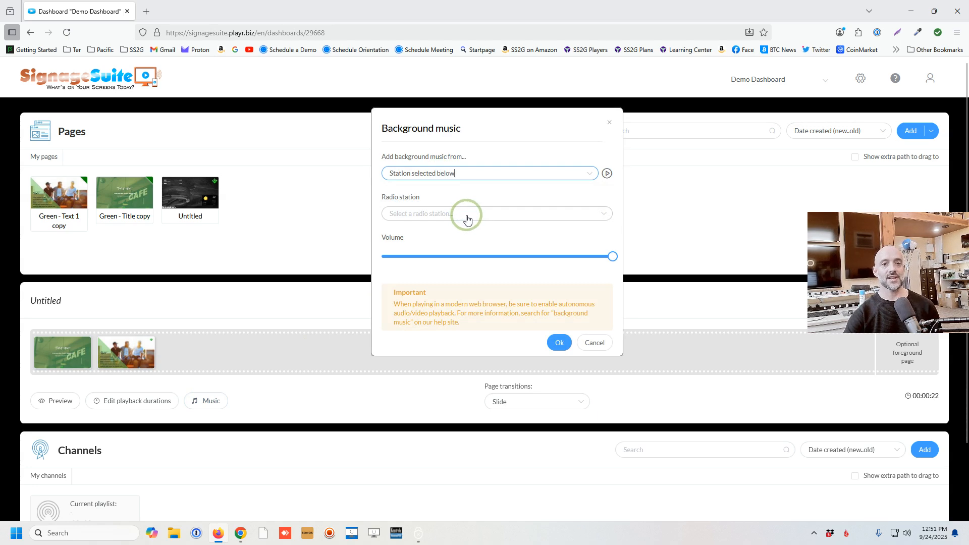
{"action": "left_click", "coordinate": [466, 214]}
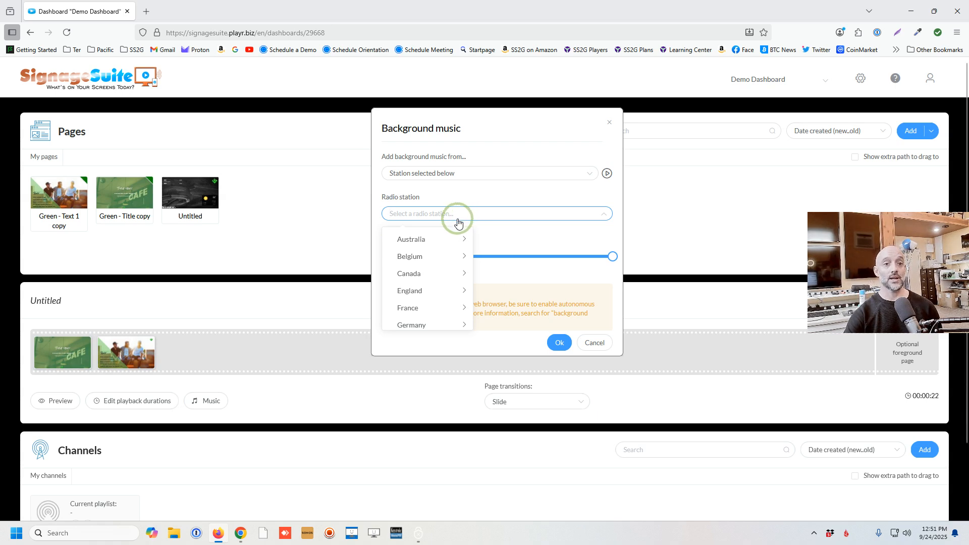
{"action": "scroll", "coordinate": [444, 248], "scroll_direction": "down", "scroll_amount": 5}
{"action": "mouse_move", "coordinate": [439, 322]}
{"action": "mouse_move", "coordinate": [513, 292]}
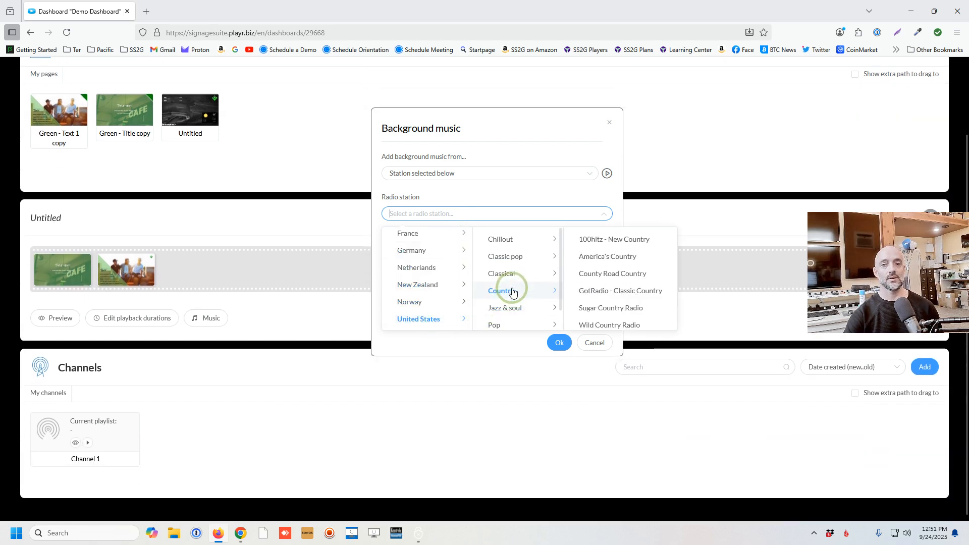
{"action": "left_click", "coordinate": [622, 273]}
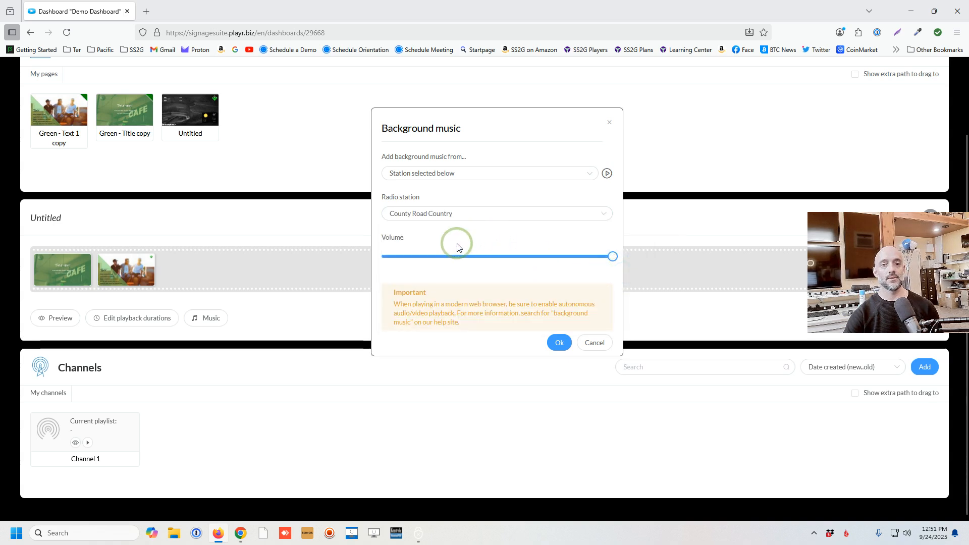
{"action": "left_click", "coordinate": [558, 341]}
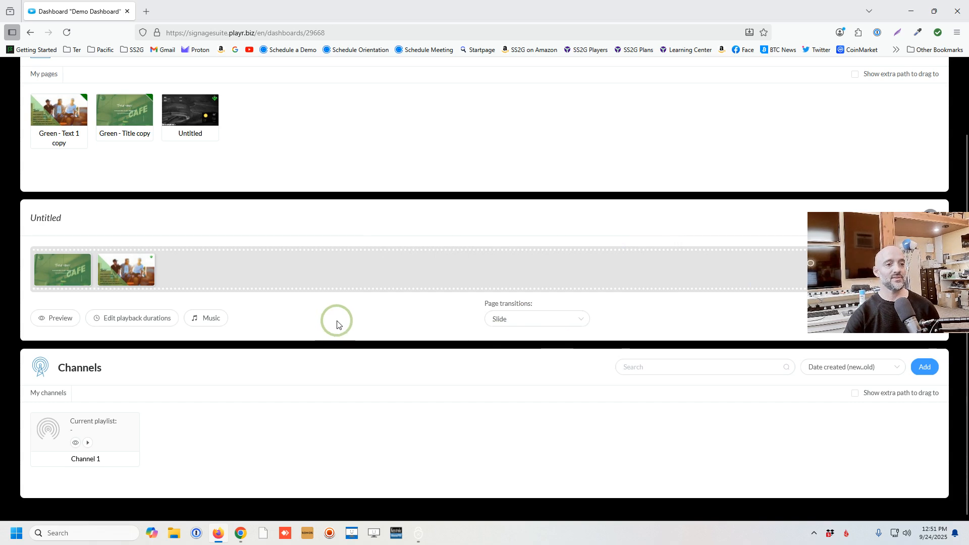
Look through the playlist's page transition choices without changing the Slide setting, and preview the playlist's playback.
{"action": "left_click", "coordinate": [528, 320]}
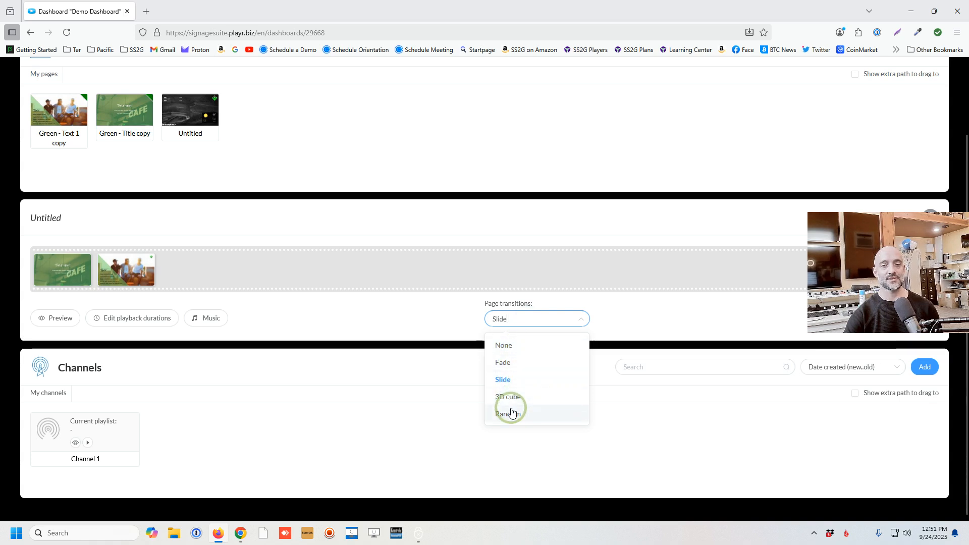
{"action": "left_click", "coordinate": [427, 317]}
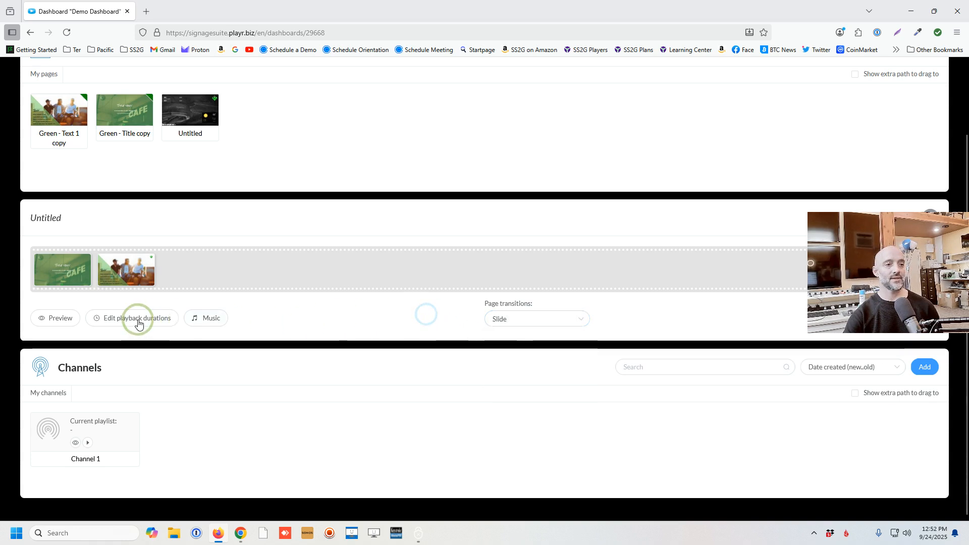
{"action": "left_click", "coordinate": [60, 318]}
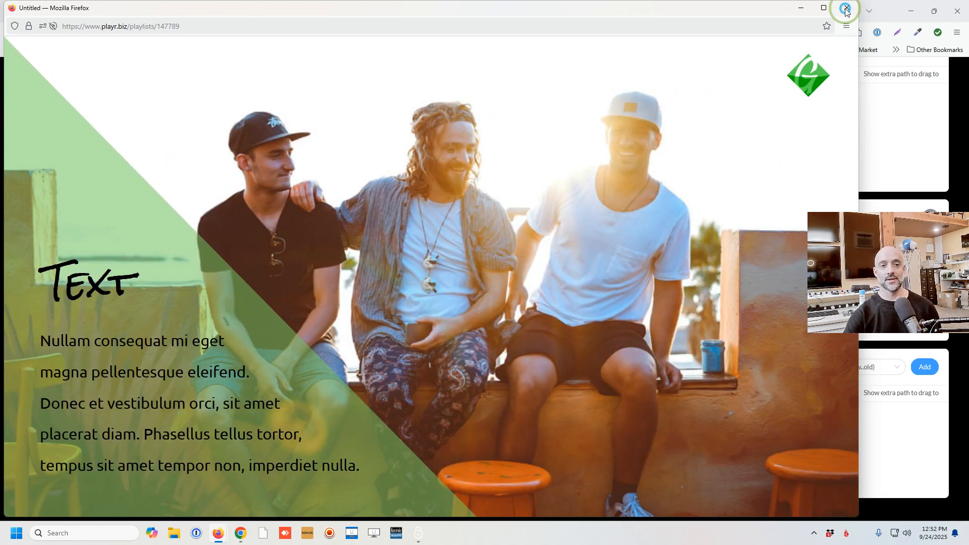
{"action": "left_click", "coordinate": [846, 9]}
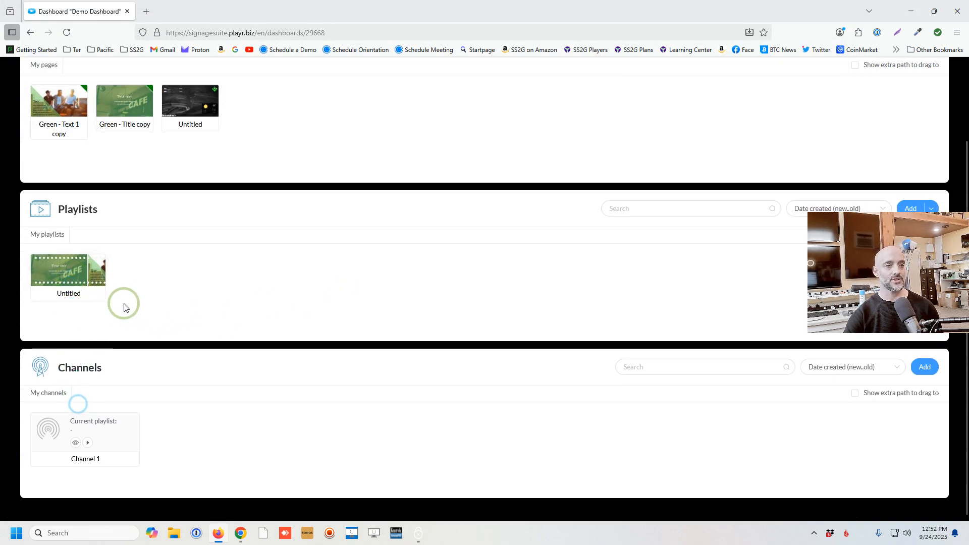
Reload the dashboard and schedule the Untitled playlist on Channel 1 to play continuously, valid from 9/24/2025 12:00AM.
{"action": "left_click", "coordinate": [67, 33]}
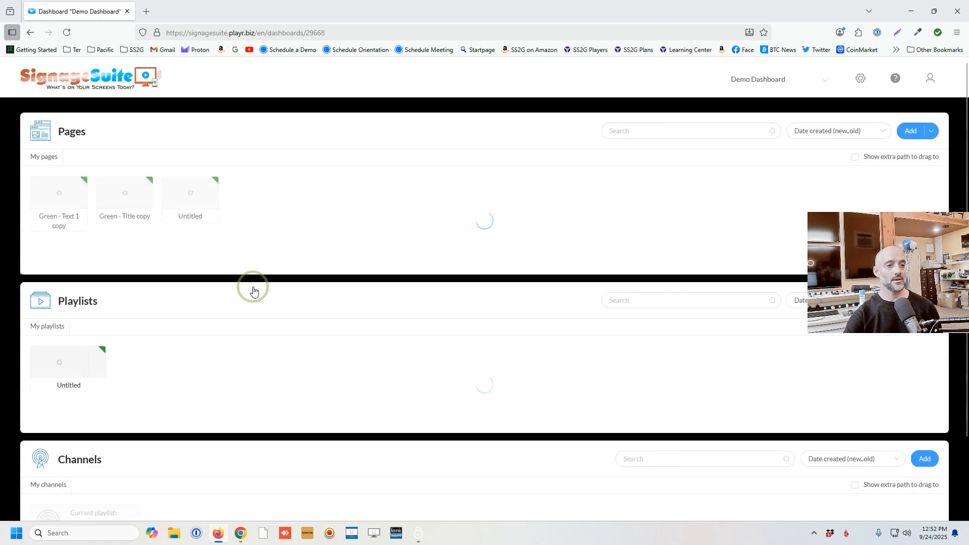
{"action": "scroll", "coordinate": [252, 287], "scroll_direction": "down", "scroll_amount": 3}
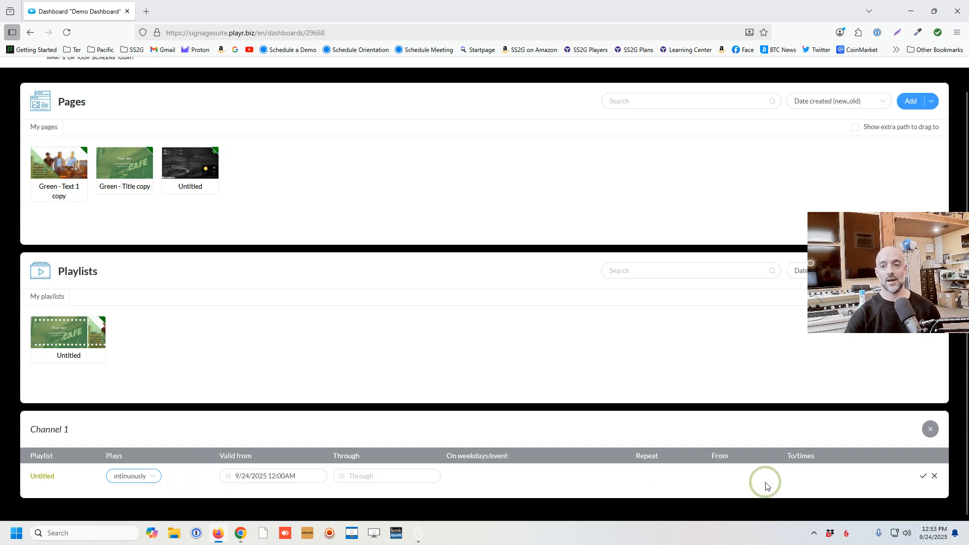
{"action": "left_click", "coordinate": [920, 476]}
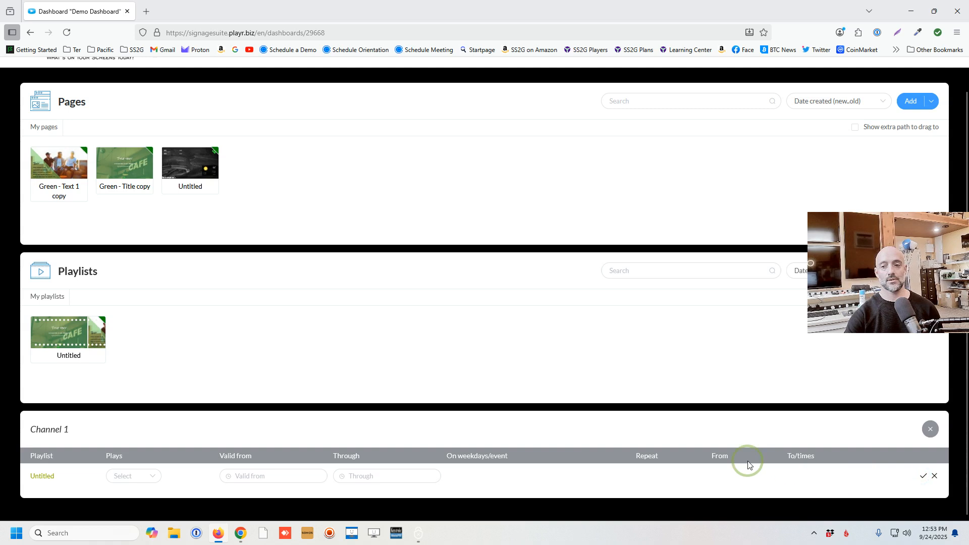
{"action": "left_click", "coordinate": [642, 436]}
{"action": "scroll", "coordinate": [359, 411], "scroll_direction": "down", "scroll_amount": 1}
{"action": "scroll", "coordinate": [360, 411], "scroll_direction": "down", "scroll_amount": 2}
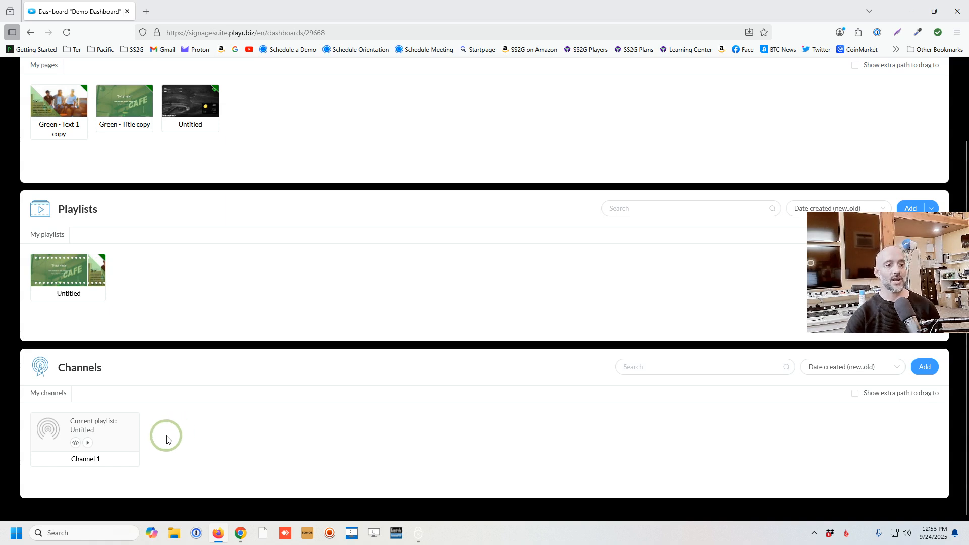
Examine Channel 1's options for playing on a new playback device and the channel's management commands.
{"action": "left_click", "coordinate": [87, 443]}
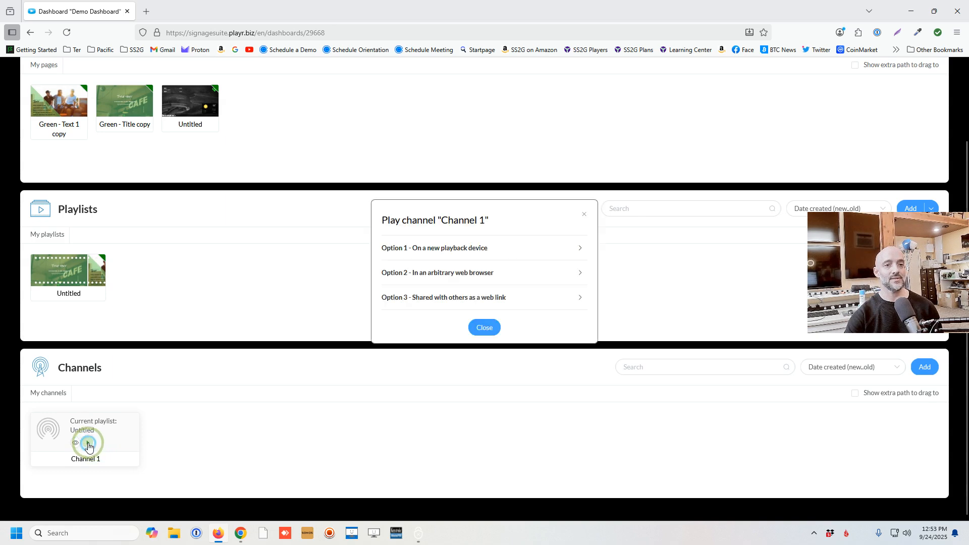
{"action": "left_click", "coordinate": [461, 250]}
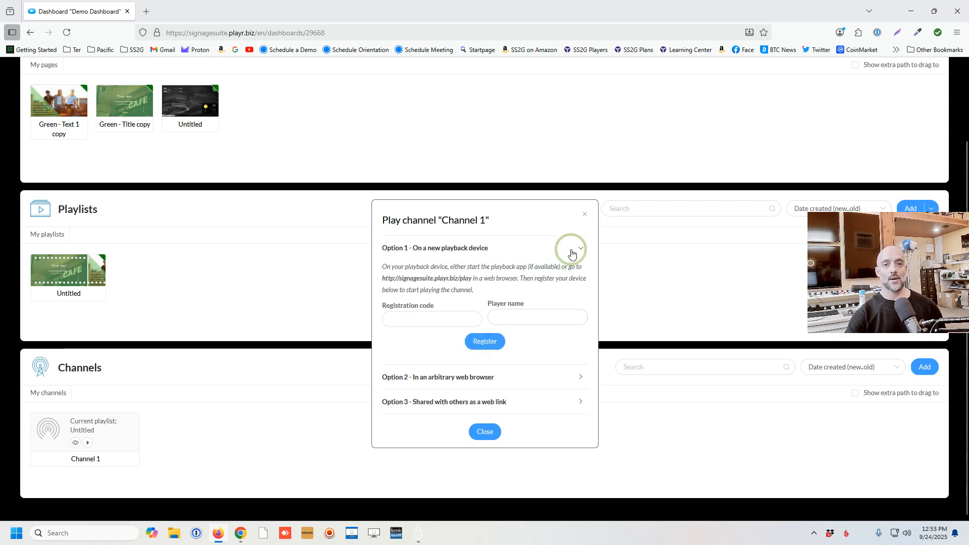
{"action": "left_click", "coordinate": [584, 214]}
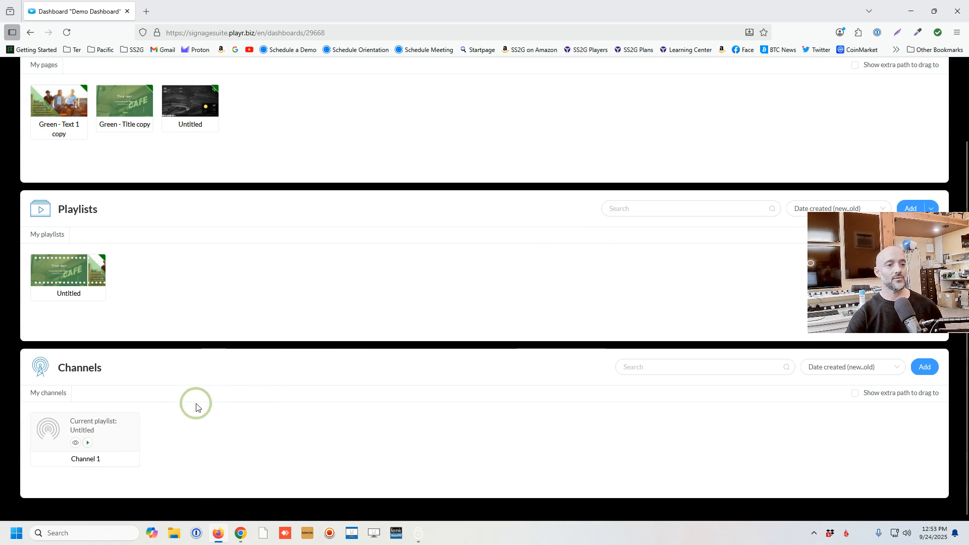
{"action": "left_click", "coordinate": [123, 435]}
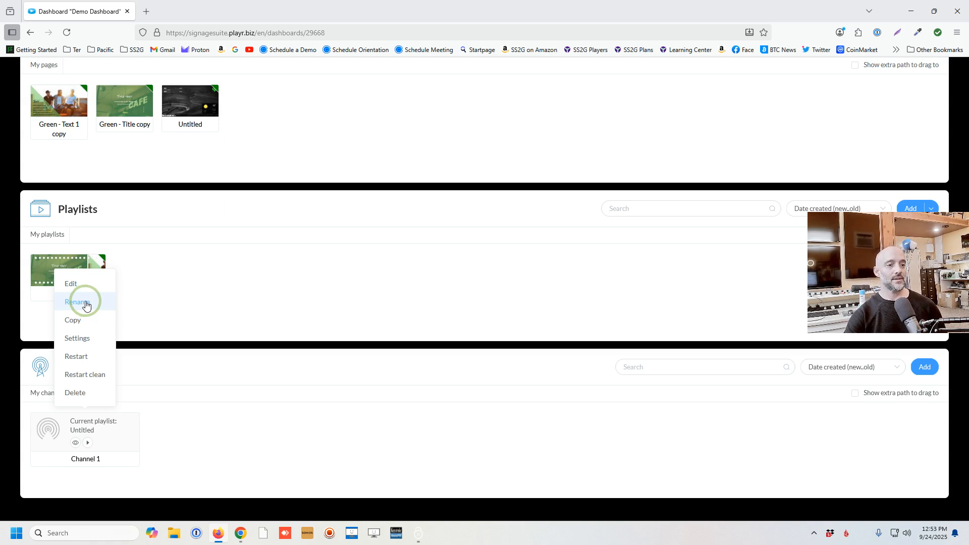
{"action": "left_click", "coordinate": [185, 443]}
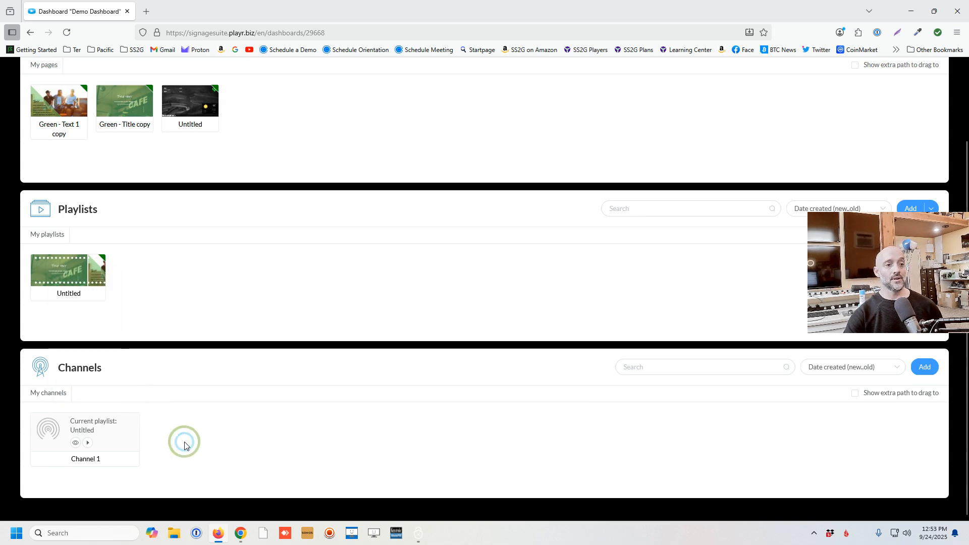
Open the Untitled chalkboard page in the designer and consult the help article for its item list.
{"action": "scroll", "coordinate": [302, 405], "scroll_direction": "up", "scroll_amount": 3}
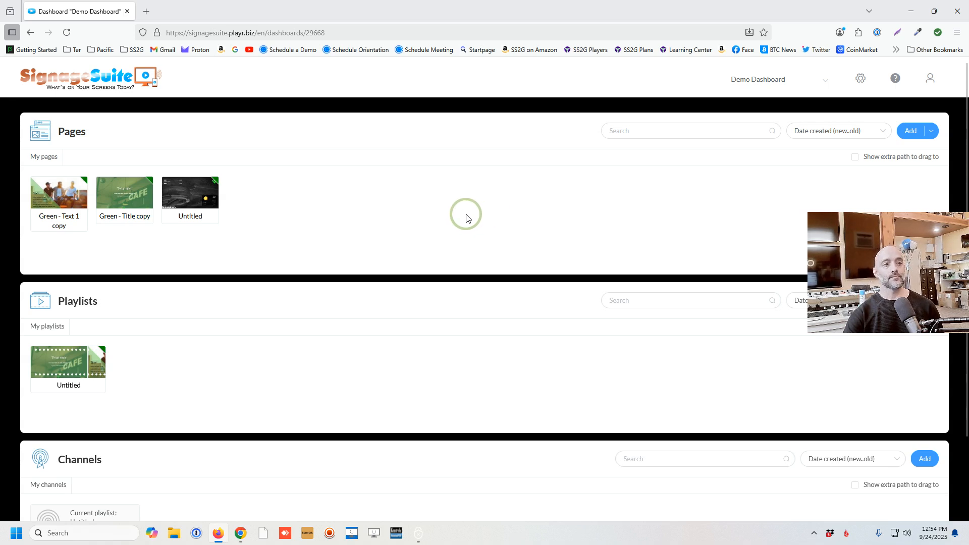
{"action": "scroll", "coordinate": [446, 222], "scroll_direction": "down", "scroll_amount": 2}
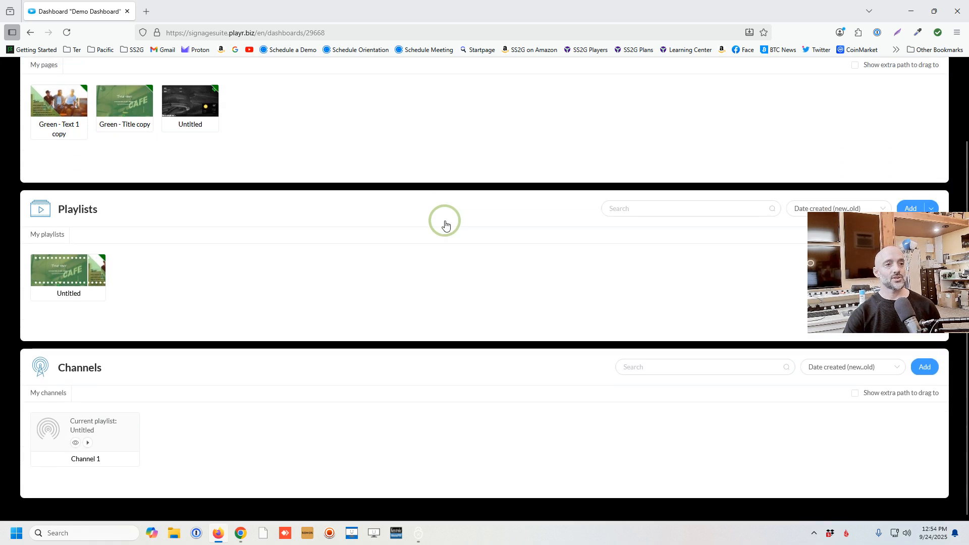
{"action": "scroll", "coordinate": [445, 225], "scroll_direction": "up", "scroll_amount": 2}
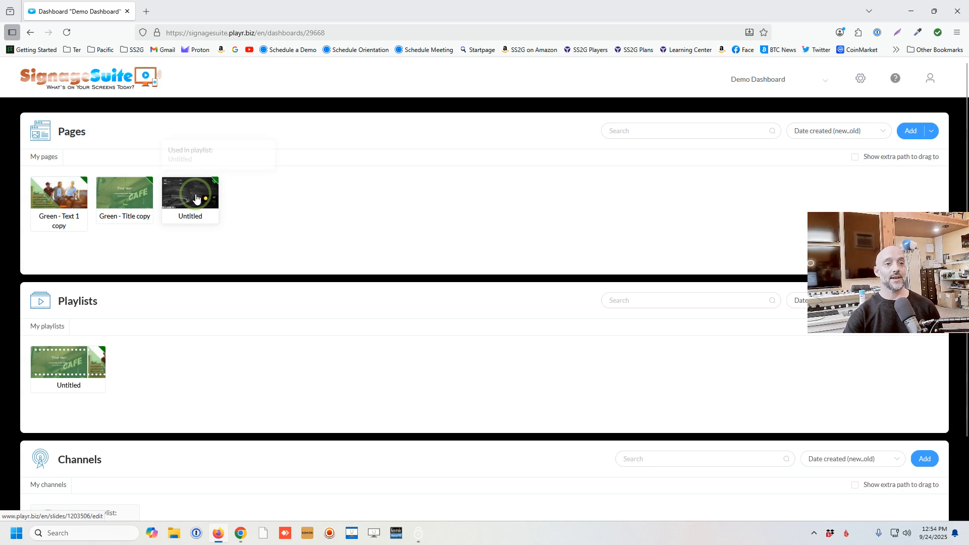
{"action": "left_click", "coordinate": [196, 199]}
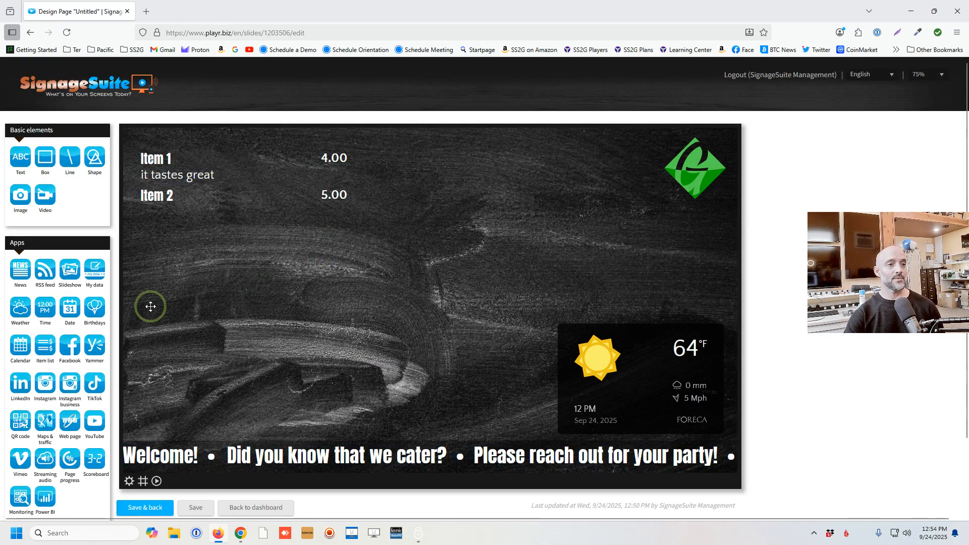
{"action": "left_click", "coordinate": [162, 195]}
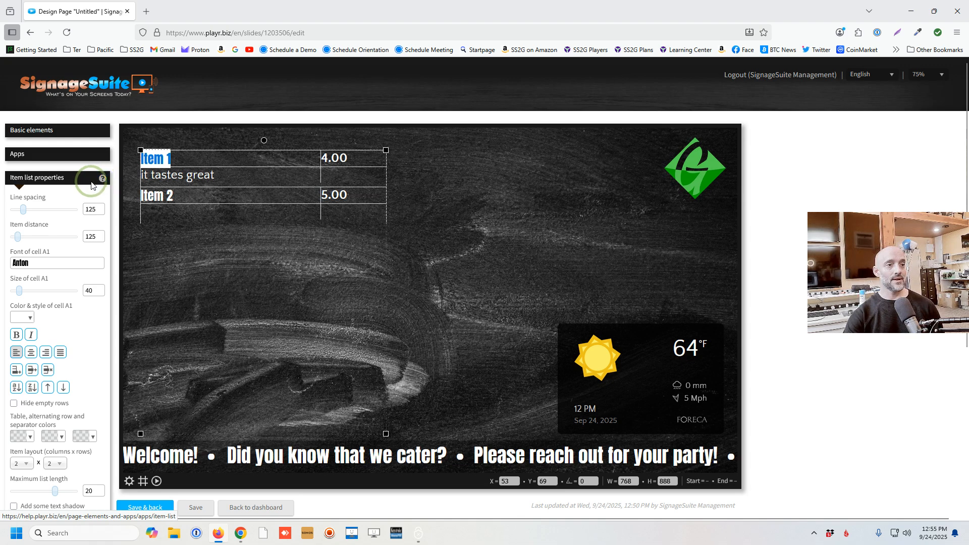
{"action": "left_click", "coordinate": [102, 180]}
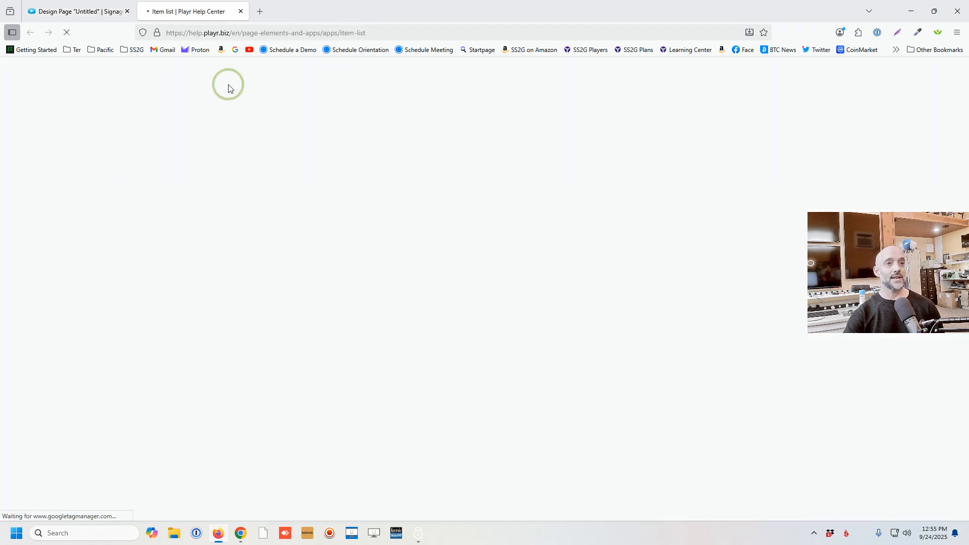
{"action": "left_click", "coordinate": [81, 11]}
Look up the help article about creating pages with Canva and return to the page designer.
{"action": "scroll", "coordinate": [152, 217], "scroll_direction": "down", "scroll_amount": 5}
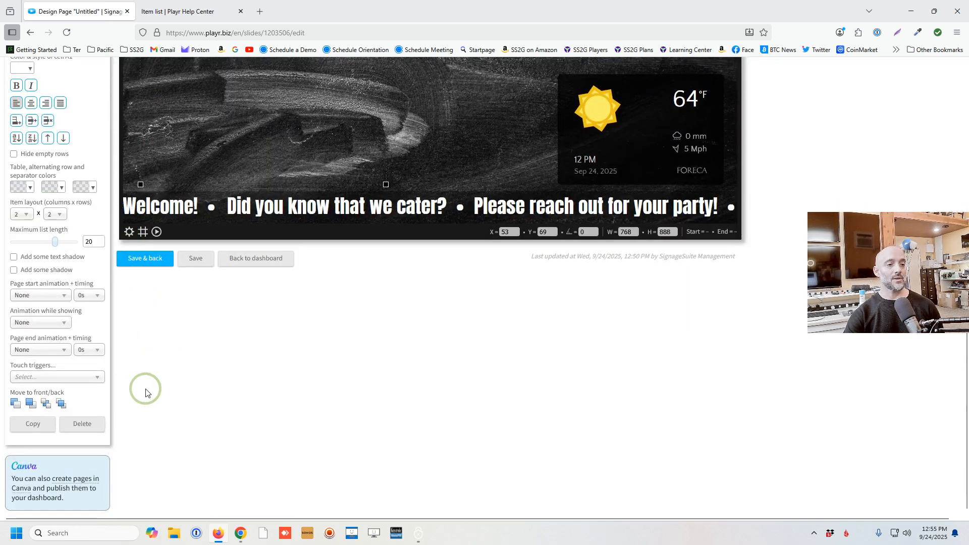
{"action": "left_click", "coordinate": [73, 483]}
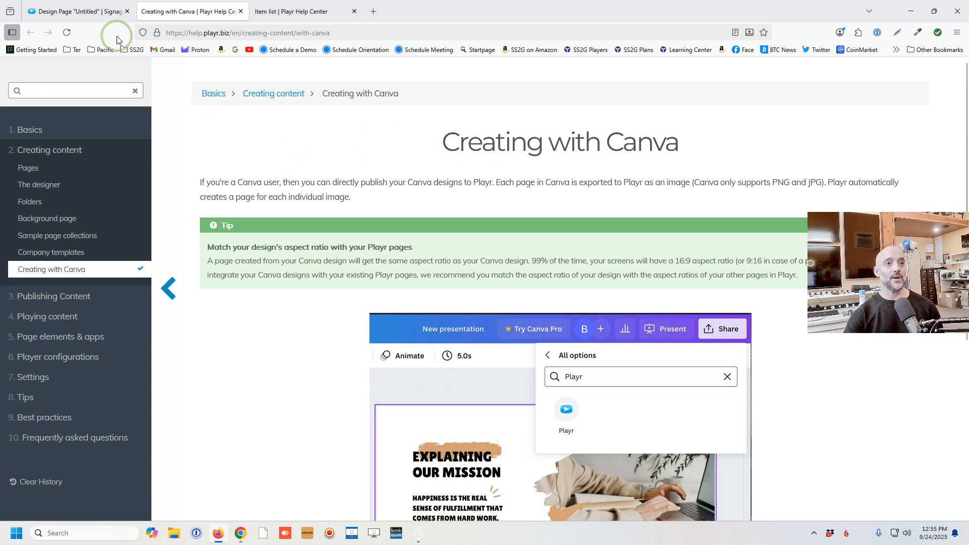
{"action": "left_click", "coordinate": [90, 17]}
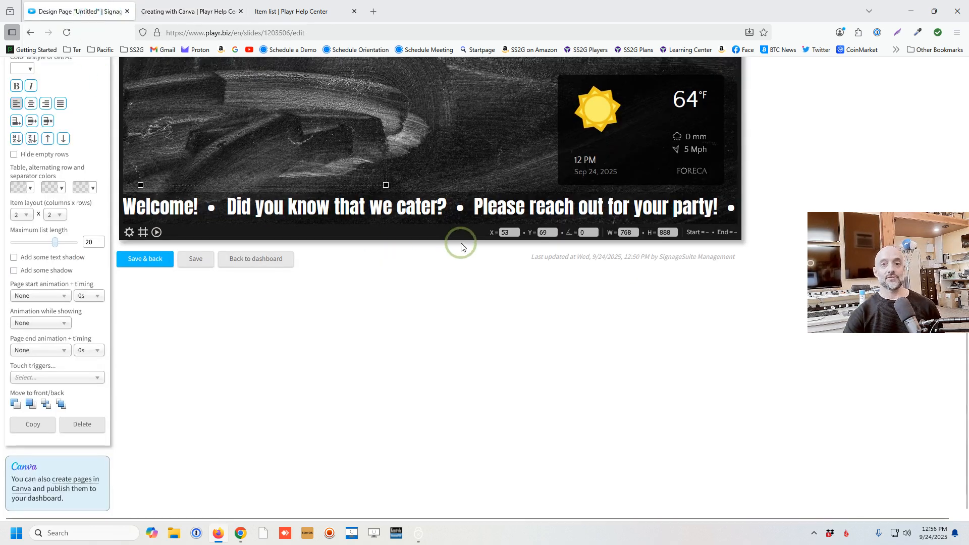